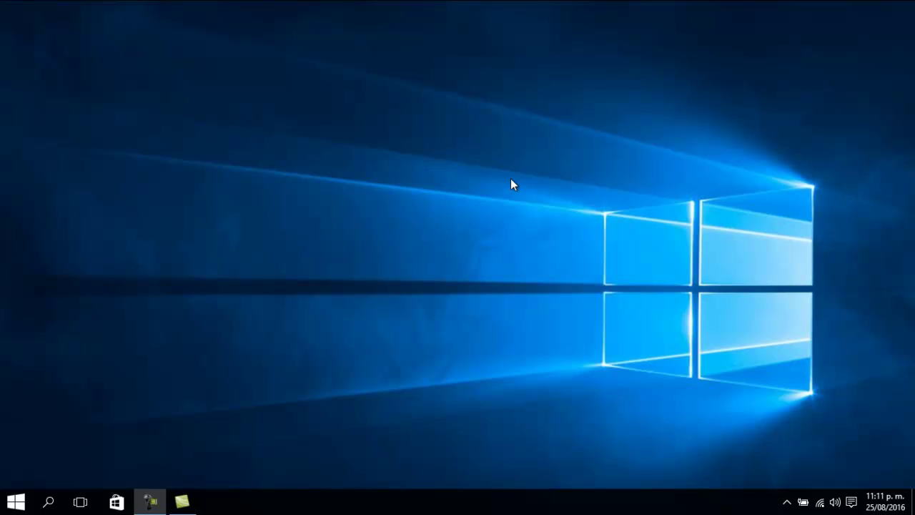
Step: Search Windows for regedit and open the Registry Editor
{"action": "left_click", "coordinate": [50, 502]}
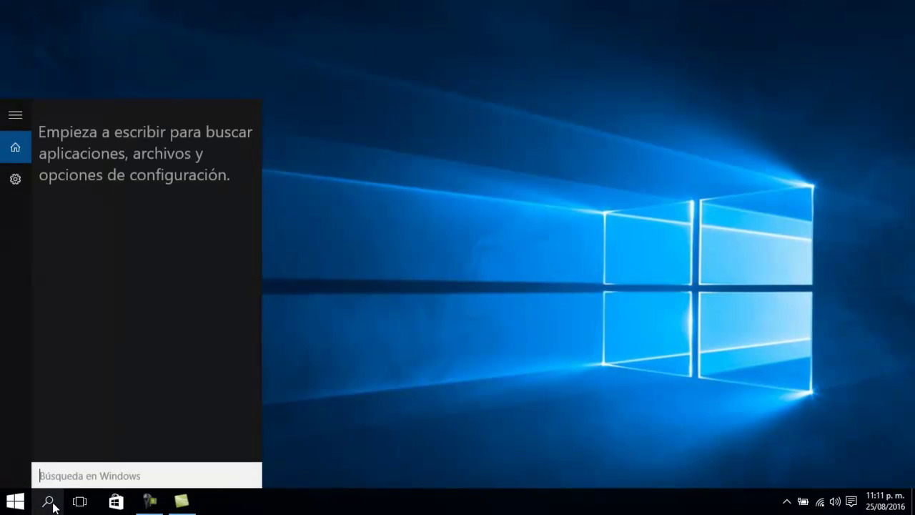
{"action": "type", "text": "re"}
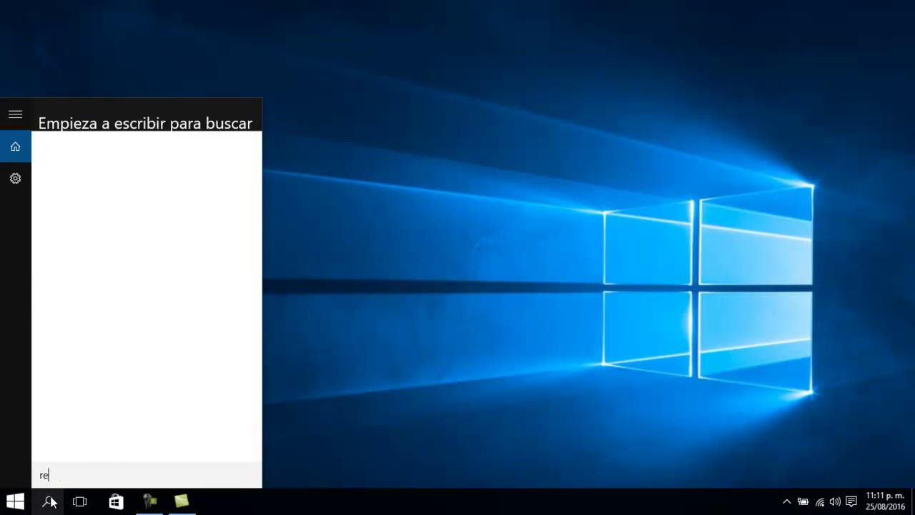
{"action": "type", "text": "gedit"}
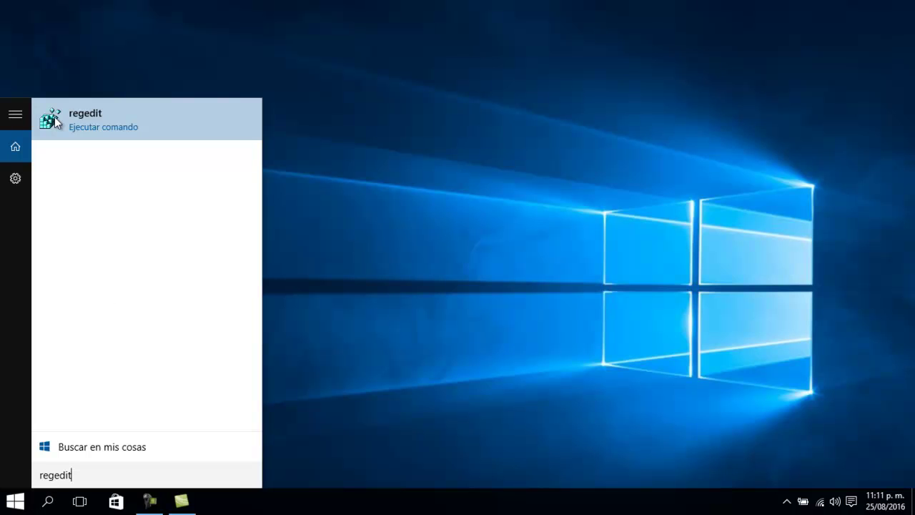
{"action": "left_click", "coordinate": [105, 129]}
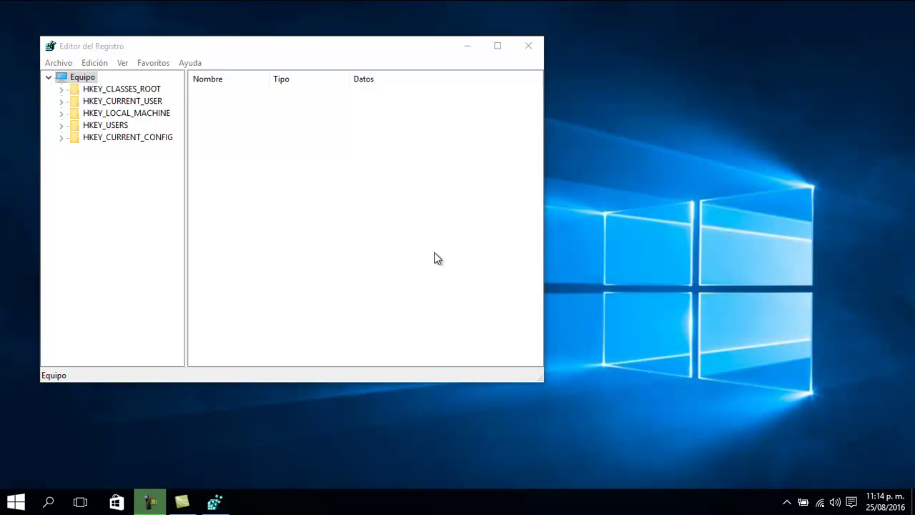
Step: Expand the HKEY_LOCAL_MACHINE key in the registry tree
{"action": "left_click", "coordinate": [437, 258]}
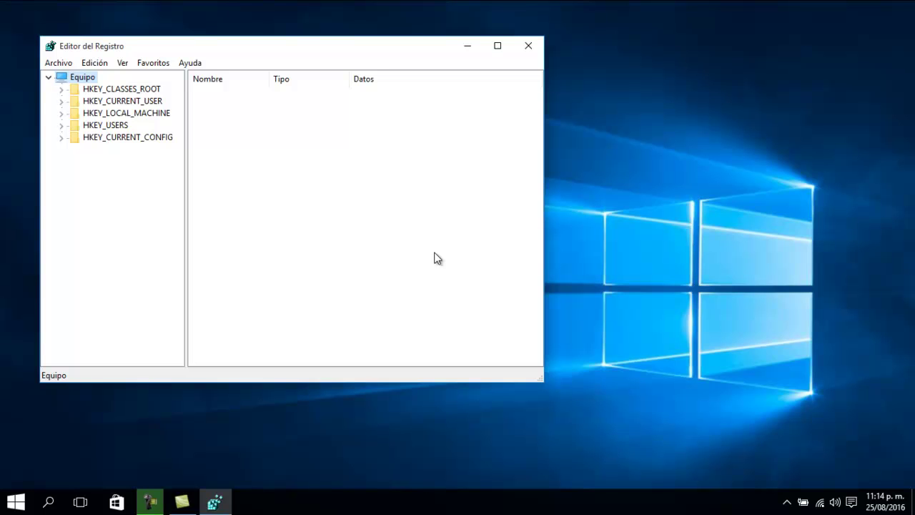
{"action": "key", "text": "Down"}
{"action": "key", "text": "Down"}
{"action": "key", "text": "Down"}
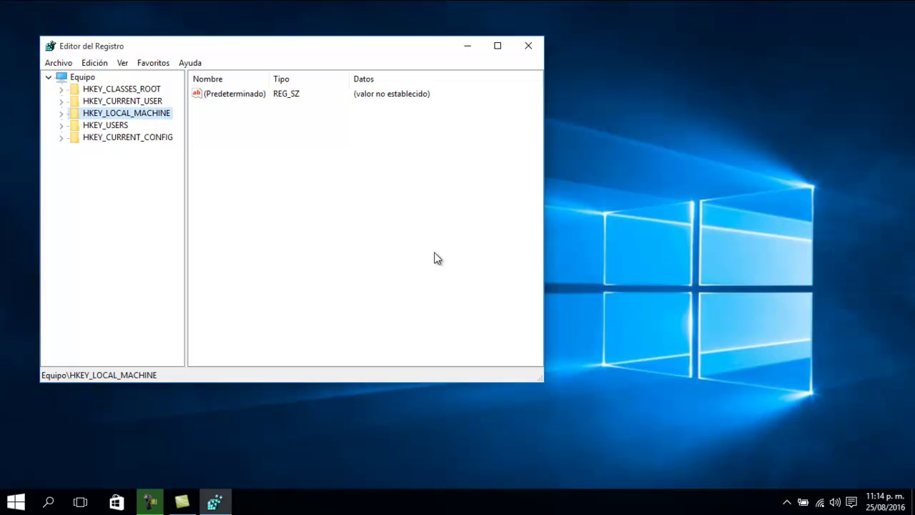
{"action": "key", "text": "Right"}
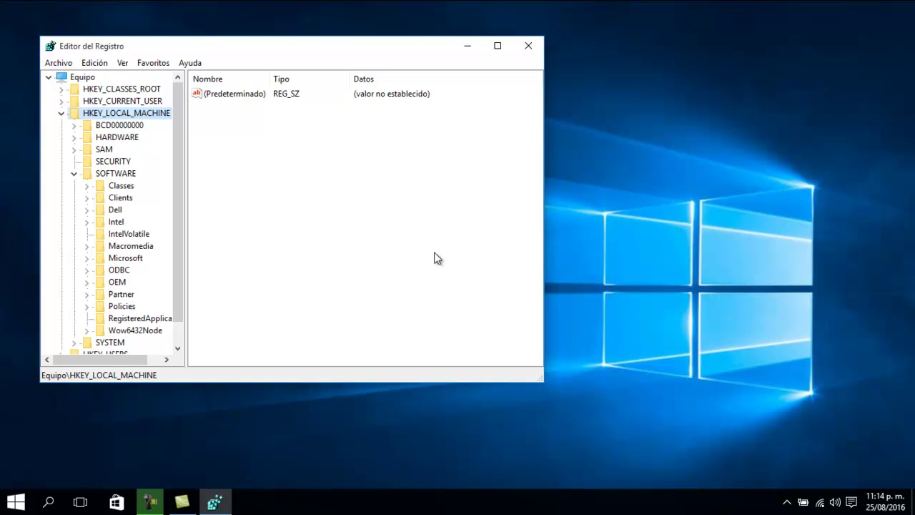
Step: Go to the SOFTWARE key under HKEY_LOCAL_MACHINE and expand its Classes subkey
{"action": "key", "text": "Down"}
{"action": "key", "text": "Down"}
{"action": "key", "text": "Down"}
{"action": "key", "text": "Down"}
{"action": "key", "text": "Down"}
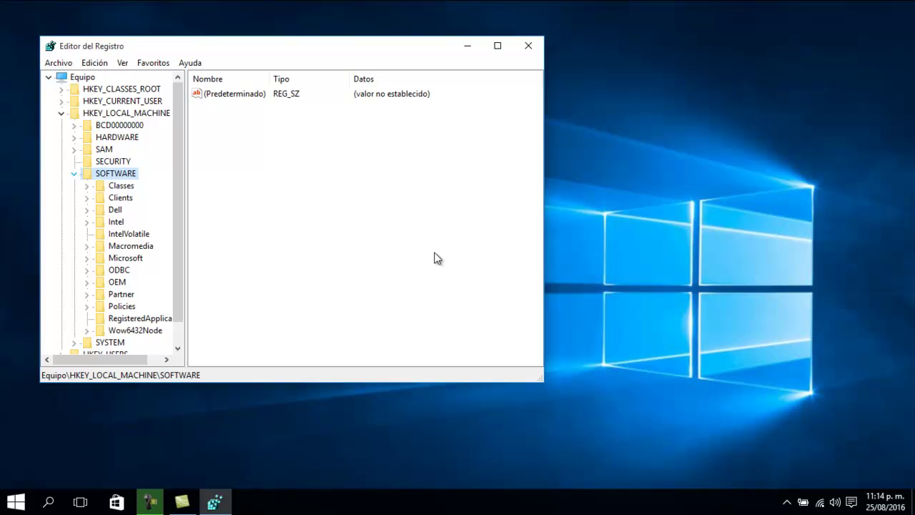
{"action": "key", "text": "Left"}
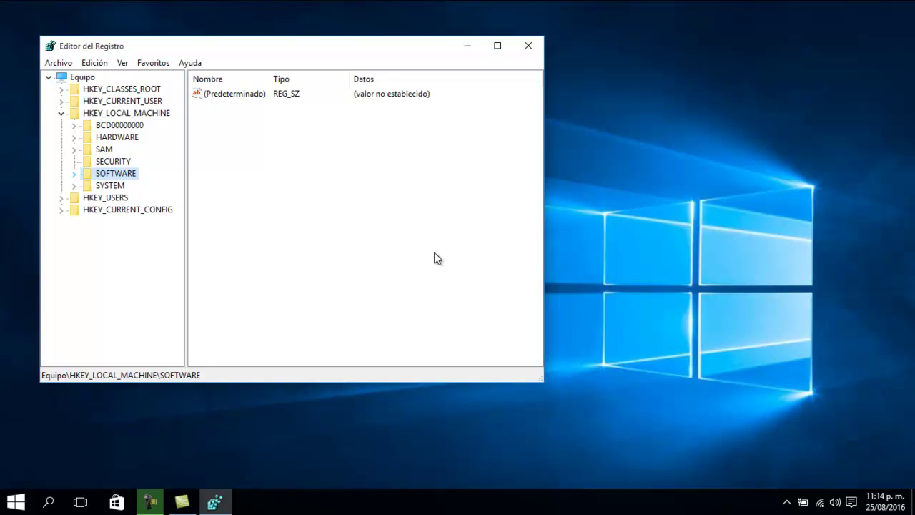
{"action": "key", "text": "Right"}
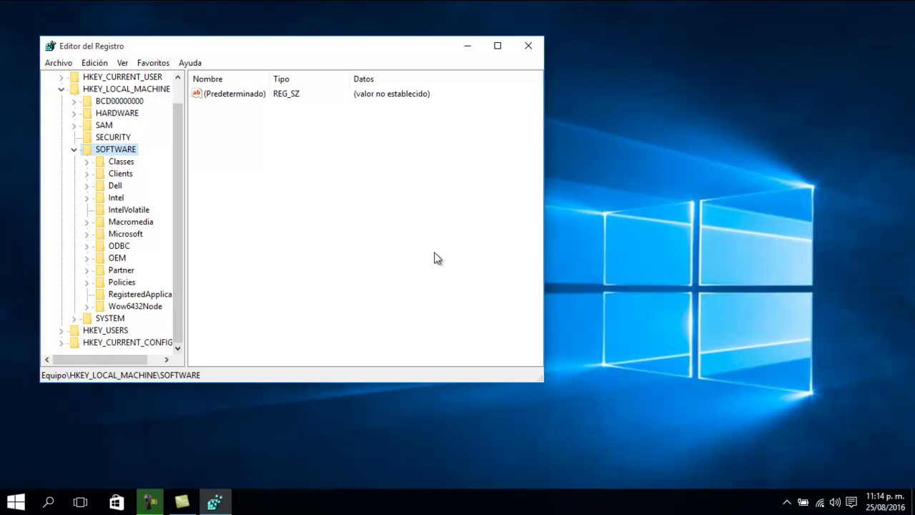
{"action": "key", "text": "Down"}
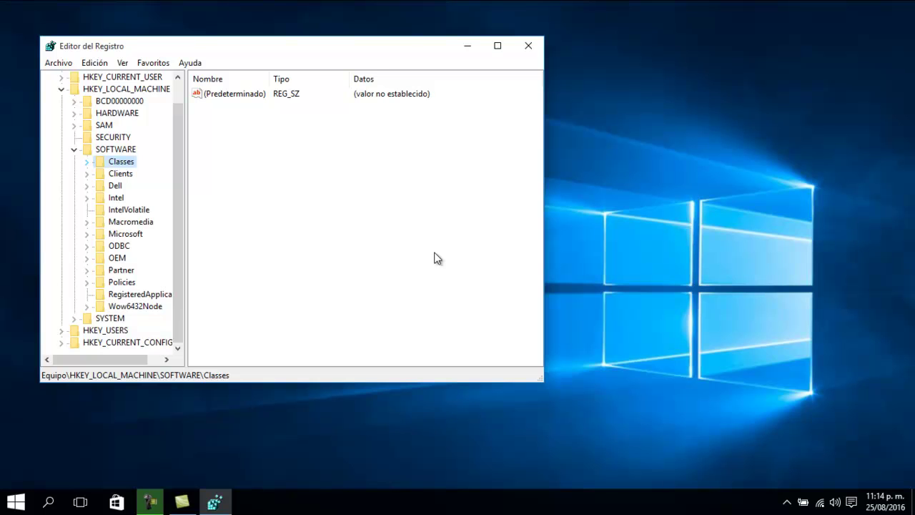
{"action": "key", "text": "Right"}
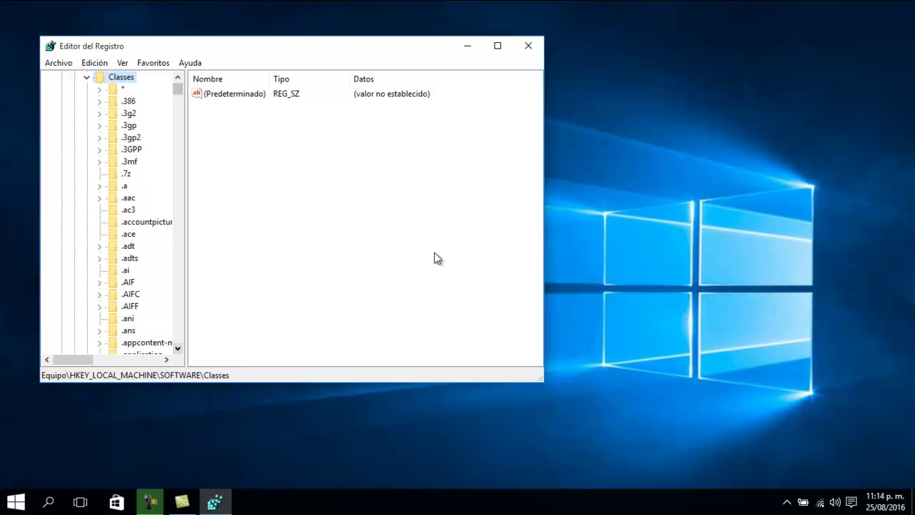
Step: Look through the file-extension subkeys under Classes, from the first entry to those starting with .c
{"action": "key", "text": "ctrl+Down"}
{"action": "key", "text": "ctrl+Down"}
{"action": "key", "text": "ctrl+Down"}
{"action": "key", "text": "ctrl+Down"}
{"action": "key", "text": "ctrl+Down"}
{"action": "key", "text": "ctrl+Down"}
{"action": "key", "text": "ctrl+Down"}
{"action": "key", "text": "ctrl+Down"}
{"action": "key", "text": "ctrl+Down"}
{"action": "key", "text": "ctrl+Down"}
{"action": "key", "text": "ctrl+Down"}
{"action": "key", "text": "ctrl+Down"}
{"action": "key", "text": "ctrl+Down"}
{"action": "key", "text": "ctrl+Down"}
{"action": "key", "text": "ctrl+Down"}
{"action": "key", "text": "ctrl+Down"}
{"action": "key", "text": "ctrl+Down"}
{"action": "key", "text": "ctrl+Down"}
{"action": "key", "text": "ctrl+Down"}
{"action": "key", "text": "ctrl+Down"}
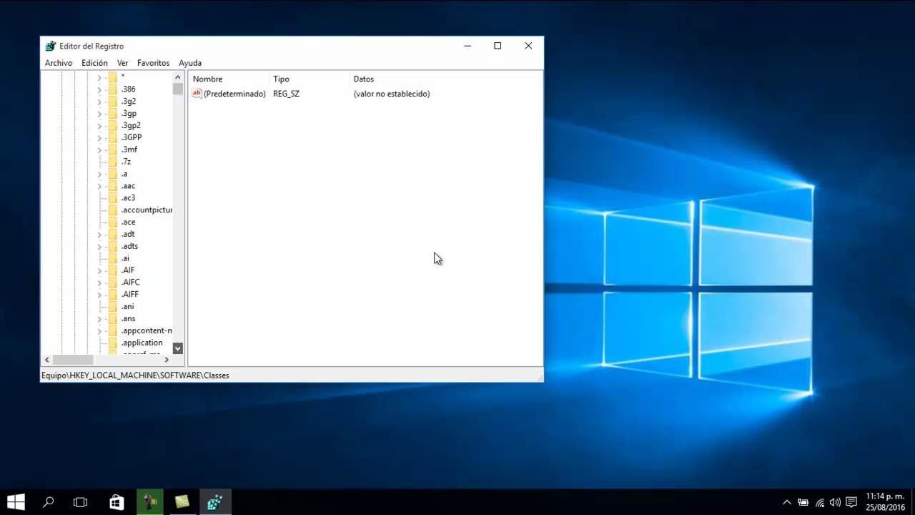
{"action": "key", "text": "ctrl+Down"}
{"action": "key", "text": "ctrl+Down"}
{"action": "key", "text": "ctrl+Down"}
{"action": "key", "text": "ctrl+Down"}
{"action": "key", "text": "ctrl+Down"}
{"action": "key", "text": "ctrl+Down"}
{"action": "key", "text": "ctrl+Down"}
{"action": "key", "text": "ctrl+Down"}
{"action": "key", "text": "ctrl+Down"}
{"action": "key", "text": "ctrl+Down"}
{"action": "key", "text": "ctrl+Down"}
{"action": "key", "text": "ctrl+Down"}
{"action": "key", "text": "ctrl+Down"}
{"action": "key", "text": "ctrl+Down"}
{"action": "key", "text": "ctrl+Down"}
{"action": "key", "text": "ctrl+Down"}
{"action": "key", "text": "ctrl+Down"}
{"action": "key", "text": "ctrl+Down"}
{"action": "key", "text": "ctrl+Down"}
{"action": "key", "text": "ctrl+Down"}
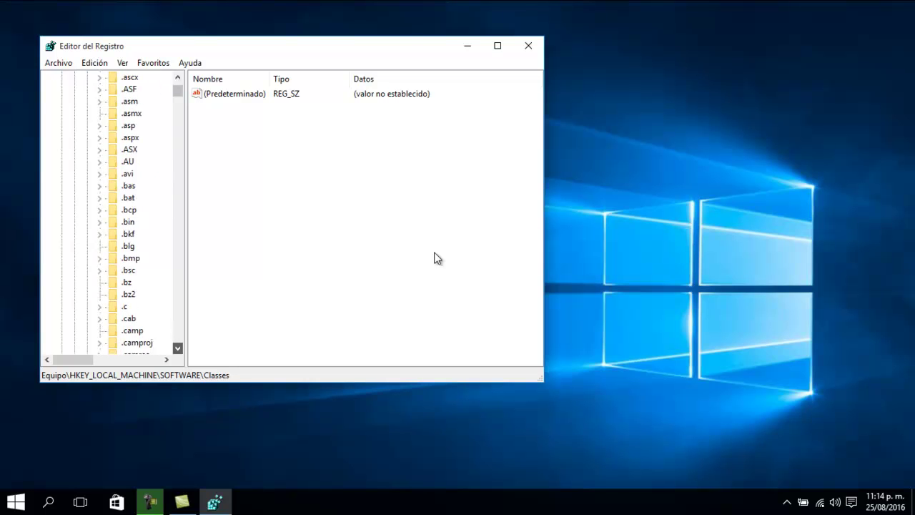
{"action": "key", "text": "ctrl+Down"}
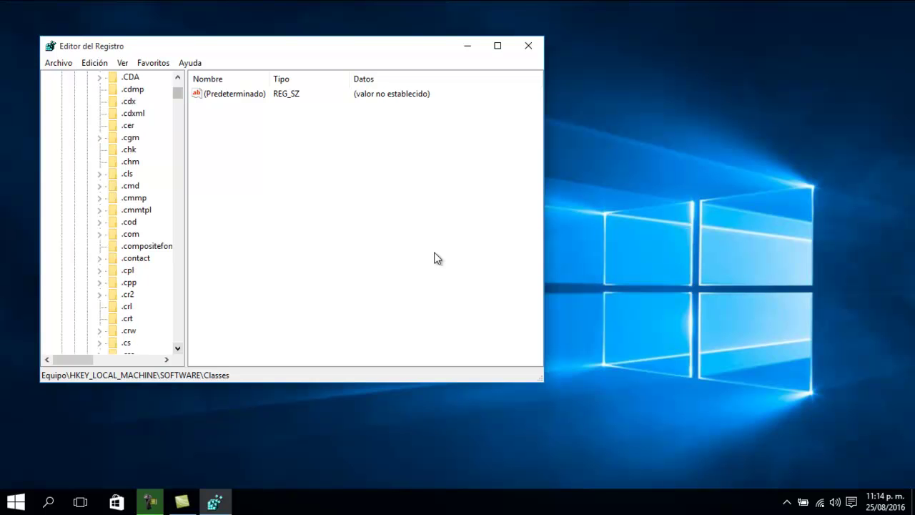
Step: Review where the Classes key sits in the registry tree under HKEY_LOCAL_MACHINE and SOFTWARE
{"action": "key", "text": "ctrl+Up"}
{"action": "key", "text": "ctrl+Up"}
{"action": "key", "text": "ctrl+Up"}
{"action": "key", "text": "ctrl+Up"}
{"action": "key", "text": "ctrl+Up"}
{"action": "key", "text": "ctrl+Up"}
{"action": "key", "text": "ctrl+Up"}
{"action": "key", "text": "ctrl+Up"}
{"action": "key", "text": "ctrl+Up"}
{"action": "key", "text": "ctrl+Up"}
{"action": "key", "text": "ctrl+Up"}
{"action": "key", "text": "ctrl+Up"}
{"action": "key", "text": "ctrl+Up"}
{"action": "key", "text": "ctrl+Up"}
{"action": "key", "text": "ctrl+Up"}
{"action": "key", "text": "ctrl+Up"}
{"action": "key", "text": "ctrl+Up"}
{"action": "key", "text": "ctrl+Up"}
{"action": "key", "text": "ctrl+Up"}
{"action": "key", "text": "ctrl+Up"}
{"action": "key", "text": "ctrl+Up"}
{"action": "key", "text": "ctrl+Up"}
{"action": "key", "text": "ctrl+Up"}
{"action": "key", "text": "ctrl+Up"}
{"action": "key", "text": "ctrl+Up"}
{"action": "key", "text": "ctrl+Up"}
{"action": "key", "text": "ctrl+Up"}
{"action": "key", "text": "ctrl+Up"}
{"action": "key", "text": "ctrl+Up"}
{"action": "key", "text": "ctrl+Up"}
{"action": "key", "text": "ctrl+Up"}
{"action": "key", "text": "ctrl+Up"}
{"action": "key", "text": "ctrl+Up"}
{"action": "key", "text": "ctrl+Up"}
{"action": "key", "text": "ctrl+Up"}
{"action": "key", "text": "ctrl+Up"}
{"action": "key", "text": "ctrl+Up"}
{"action": "key", "text": "ctrl+Up"}
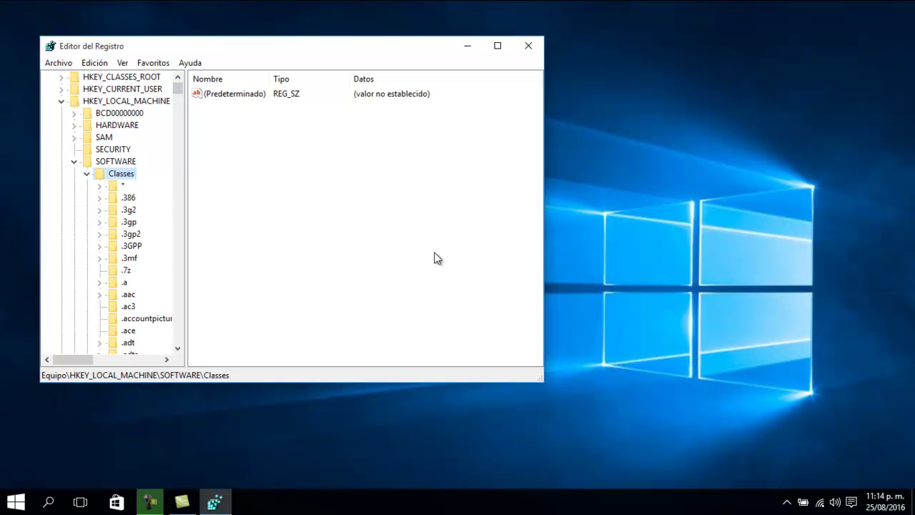
Step: Look through the subkeys under Classes, past the file extensions, to the named entries starting with A
{"action": "key", "text": "ctrl+Down"}
{"action": "key", "text": "ctrl+Down"}
{"action": "key", "text": "ctrl+Down"}
{"action": "key", "text": "ctrl+Down"}
{"action": "key", "text": "ctrl+Down"}
{"action": "key", "text": "ctrl+Down"}
{"action": "key", "text": "ctrl+Down"}
{"action": "key", "text": "ctrl+Down"}
{"action": "key", "text": "ctrl+Down"}
{"action": "key", "text": "ctrl+Down"}
{"action": "key", "text": "ctrl+Down"}
{"action": "key", "text": "ctrl+Down"}
{"action": "key", "text": "ctrl+Down"}
{"action": "key", "text": "ctrl+Down"}
{"action": "key", "text": "ctrl+Down"}
{"action": "key", "text": "ctrl+Down"}
{"action": "key", "text": "ctrl+Down"}
{"action": "key", "text": "ctrl+Down"}
{"action": "key", "text": "ctrl+Down"}
{"action": "key", "text": "ctrl+Down"}
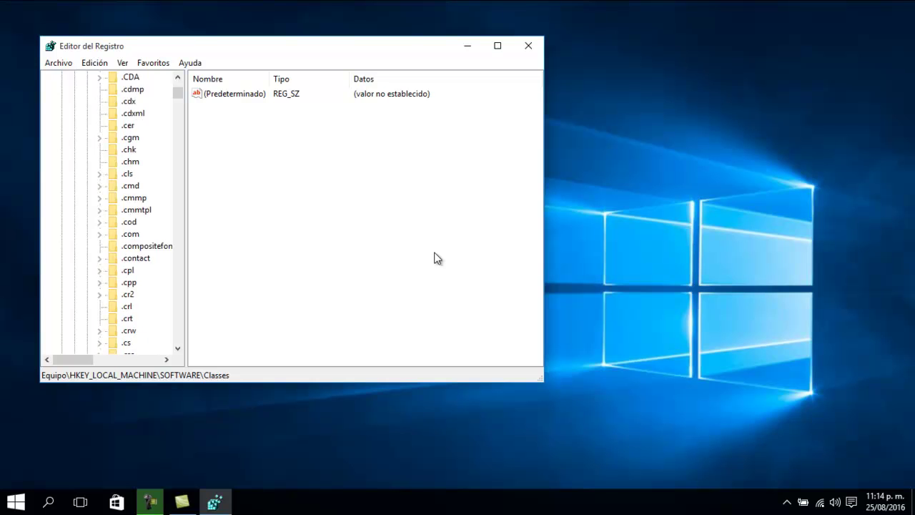
{"action": "key", "text": "ctrl+Down"}
{"action": "key", "text": "ctrl+Down"}
{"action": "key", "text": "ctrl+Down"}
{"action": "key", "text": "ctrl+Down"}
{"action": "key", "text": "ctrl+Down"}
{"action": "key", "text": "ctrl+Down"}
{"action": "key", "text": "ctrl+Down"}
{"action": "key", "text": "ctrl+Down"}
{"action": "key", "text": "ctrl+Down"}
{"action": "key", "text": "ctrl+Down"}
{"action": "key", "text": "ctrl+Down"}
{"action": "key", "text": "ctrl+Down"}
{"action": "key", "text": "ctrl+Down"}
{"action": "key", "text": "ctrl+Down"}
{"action": "key", "text": "ctrl+Down"}
{"action": "key", "text": "ctrl+Down"}
{"action": "key", "text": "ctrl+Down"}
{"action": "key", "text": "ctrl+Down"}
{"action": "key", "text": "ctrl+Down"}
{"action": "key", "text": "ctrl+Down"}
{"action": "key", "text": "ctrl+Down"}
{"action": "key", "text": "ctrl+Down"}
{"action": "key", "text": "ctrl+Down"}
{"action": "key", "text": "ctrl+Down"}
{"action": "key", "text": "ctrl+Down"}
{"action": "key", "text": "ctrl+Down"}
{"action": "key", "text": "ctrl+Down"}
{"action": "key", "text": "ctrl+Down"}
{"action": "key", "text": "ctrl+Down"}
{"action": "key", "text": "ctrl+Down"}
{"action": "key", "text": "ctrl+Down"}
{"action": "key", "text": "ctrl+Down"}
{"action": "key", "text": "ctrl+Down"}
{"action": "key", "text": "ctrl+Down"}
{"action": "key", "text": "ctrl+Down"}
{"action": "key", "text": "ctrl+Down"}
{"action": "key", "text": "ctrl+Down"}
{"action": "key", "text": "ctrl+Down"}
{"action": "key", "text": "ctrl+Down"}
{"action": "key", "text": "ctrl+Down"}
{"action": "key", "text": "ctrl+Down"}
{"action": "key", "text": "ctrl+Down"}
{"action": "key", "text": "ctrl+Down"}
{"action": "key", "text": "ctrl+Down"}
{"action": "key", "text": "ctrl+Down"}
{"action": "key", "text": "ctrl+Down"}
{"action": "key", "text": "ctrl+Down"}
{"action": "key", "text": "ctrl+Down"}
{"action": "key", "text": "ctrl+Down"}
{"action": "key", "text": "ctrl+Down"}
{"action": "key", "text": "ctrl+Down"}
{"action": "key", "text": "ctrl+Down"}
{"action": "key", "text": "ctrl+Down"}
{"action": "key", "text": "ctrl+Down"}
{"action": "key", "text": "ctrl+Down"}
{"action": "key", "text": "ctrl+Down"}
{"action": "key", "text": "ctrl+Down"}
{"action": "key", "text": "ctrl+Down"}
{"action": "key", "text": "ctrl+Down"}
{"action": "key", "text": "ctrl+Down"}
{"action": "key", "text": "ctrl+Down"}
{"action": "key", "text": "ctrl+Down"}
{"action": "key", "text": "ctrl+Down"}
{"action": "key", "text": "ctrl+Down"}
{"action": "key", "text": "ctrl+Down"}
{"action": "key", "text": "ctrl+Down"}
{"action": "key", "text": "ctrl+Down"}
{"action": "key", "text": "ctrl+Down"}
{"action": "key", "text": "ctrl+Down"}
{"action": "key", "text": "ctrl+Down"}
{"action": "key", "text": "ctrl+Down"}
{"action": "key", "text": "ctrl+Down"}
{"action": "key", "text": "ctrl+Down"}
{"action": "key", "text": "ctrl+Down"}
{"action": "key", "text": "ctrl+Down"}
{"action": "key", "text": "ctrl+Down"}
{"action": "key", "text": "ctrl+Down"}
{"action": "key", "text": "ctrl+Down"}
{"action": "key", "text": "ctrl+Down"}
{"action": "key", "text": "ctrl+Down"}
{"action": "key", "text": "ctrl+Down"}
{"action": "key", "text": "ctrl+Down"}
{"action": "key", "text": "ctrl+Down"}
{"action": "key", "text": "ctrl+Down"}
{"action": "key", "text": "ctrl+Down"}
{"action": "key", "text": "ctrl+Down"}
{"action": "key", "text": "ctrl+Down"}
{"action": "key", "text": "ctrl+Down"}
{"action": "key", "text": "ctrl+Down"}
{"action": "key", "text": "ctrl+Down"}
{"action": "key", "text": "ctrl+Down"}
{"action": "key", "text": "ctrl+Down"}
{"action": "key", "text": "ctrl+Down"}
{"action": "key", "text": "ctrl+Down"}
{"action": "key", "text": "ctrl+Down"}
{"action": "key", "text": "ctrl+Down"}
{"action": "key", "text": "ctrl+Down"}
{"action": "key", "text": "ctrl+Down"}
{"action": "key", "text": "ctrl+Up"}
{"action": "key", "text": "ctrl+Up"}
{"action": "key", "text": "ctrl+Up"}
{"action": "key", "text": "ctrl+Up"}
{"action": "key", "text": "ctrl+Up"}
{"action": "key", "text": "ctrl+Up"}
{"action": "key", "text": "ctrl+Up"}
{"action": "key", "text": "ctrl+Up"}
{"action": "key", "text": "ctrl+Up"}
{"action": "key", "text": "ctrl+Up"}
{"action": "key", "text": "ctrl+Up"}
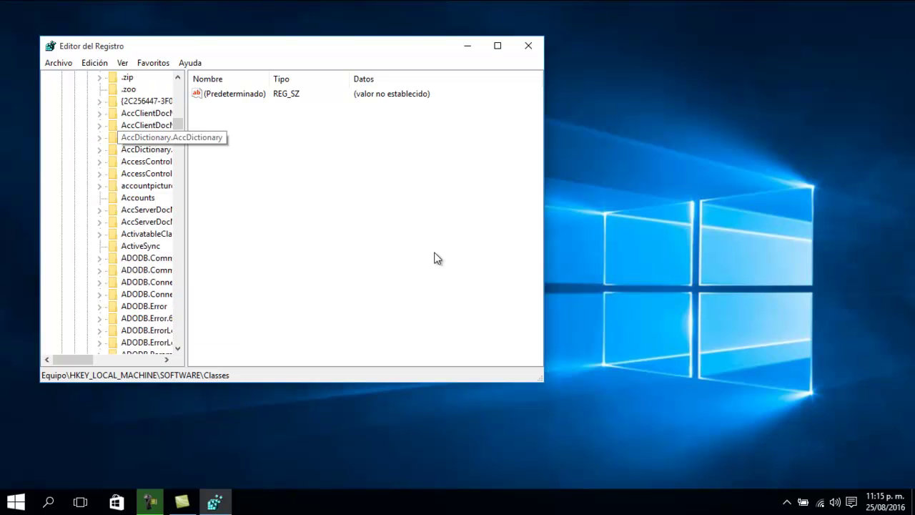
Step: Select the AppID subkey under Classes and expand it
{"action": "key", "text": "ctrl+Down"}
{"action": "key", "text": "ctrl+Down"}
{"action": "key", "text": "ctrl+Down"}
{"action": "key", "text": "ctrl+Down"}
{"action": "key", "text": "ctrl+Down"}
{"action": "key", "text": "ctrl+Down"}
{"action": "key", "text": "ctrl+Down"}
{"action": "key", "text": "ctrl+Down"}
{"action": "key", "text": "ctrl+Down"}
{"action": "key", "text": "ctrl+Down"}
{"action": "key", "text": "ctrl+Down"}
{"action": "key", "text": "ctrl+Down"}
{"action": "key", "text": "ctrl+Down"}
{"action": "key", "text": "ctrl+Down"}
{"action": "key", "text": "ctrl+Down"}
{"action": "key", "text": "ctrl+Down"}
{"action": "key", "text": "ctrl+Down"}
{"action": "key", "text": "ctrl+Down"}
{"action": "key", "text": "ctrl+Down"}
{"action": "key", "text": "ctrl+Down"}
{"action": "key", "text": "ctrl+Down"}
{"action": "key", "text": "ctrl+Down"}
{"action": "key", "text": "ctrl+Down"}
{"action": "key", "text": "ctrl+Down"}
{"action": "key", "text": "ctrl+Down"}
{"action": "key", "text": "ctrl+Down"}
{"action": "key", "text": "ctrl+Down"}
{"action": "key", "text": "ctrl+Down"}
{"action": "key", "text": "ctrl+Down"}
{"action": "key", "text": "ctrl+Down"}
{"action": "key", "text": "ctrl+Down"}
{"action": "key", "text": "ctrl+Down"}
{"action": "key", "text": "ctrl+Down"}
{"action": "key", "text": "ctrl+Down"}
{"action": "key", "text": "ctrl+Down"}
{"action": "key", "text": "ctrl+Down"}
{"action": "key", "text": "ctrl+Down"}
{"action": "key", "text": "ctrl+Down"}
{"action": "key", "text": "ctrl+Down"}
{"action": "key", "text": "ctrl+Down"}
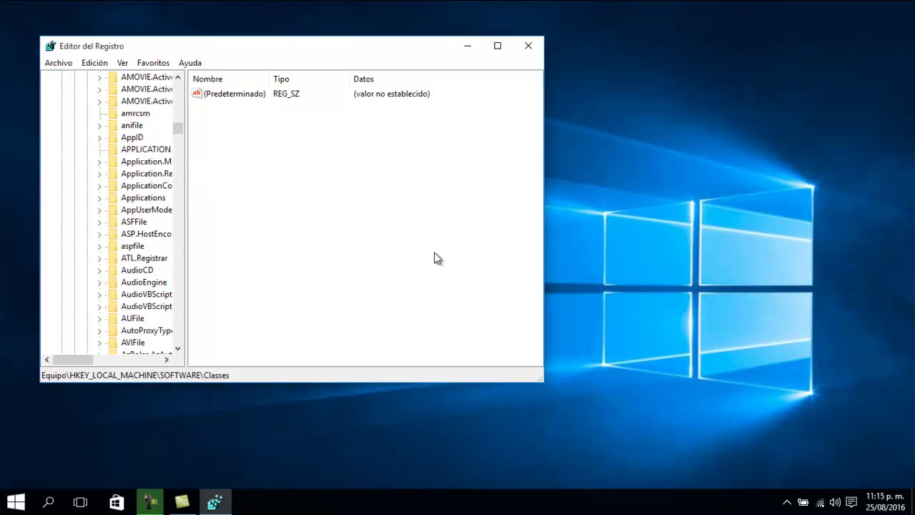
{"action": "type", "text": "appid"}
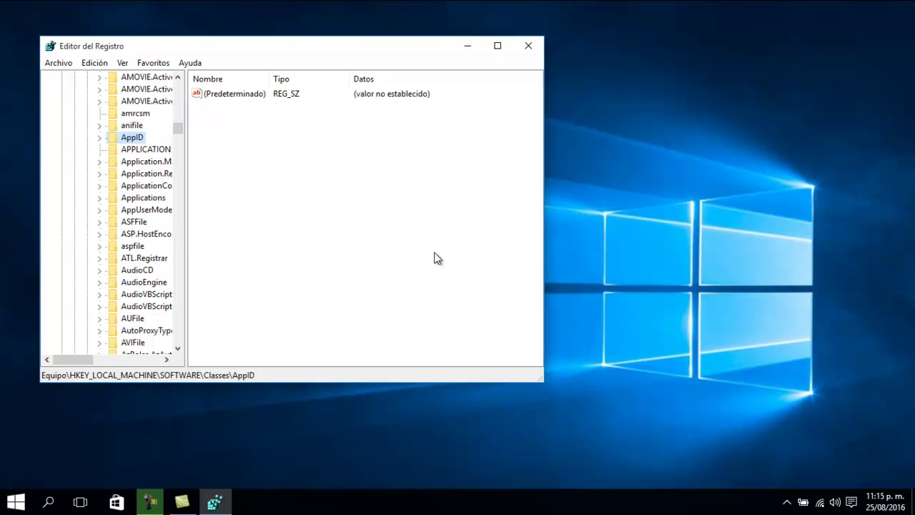
{"action": "key", "text": "Right"}
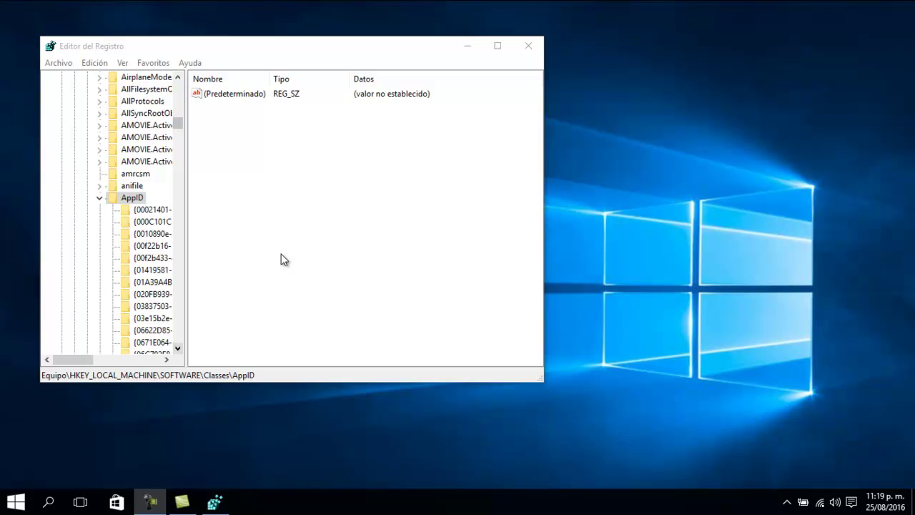
Step: Find and select the AppID subkey {86F80216-5DD6-4F43-953B-35EF40A35AEE}
{"action": "scroll", "coordinate": [283, 260], "scroll_direction": "down", "scroll_amount": 8}
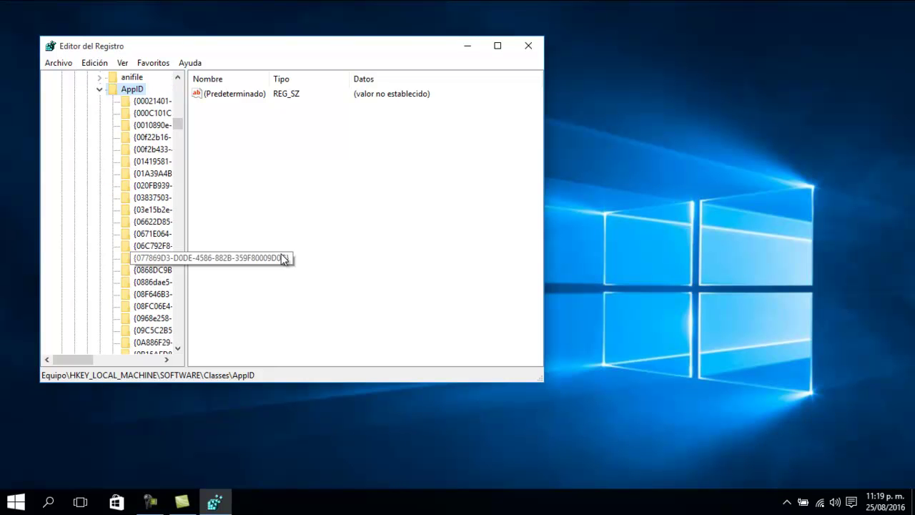
{"action": "scroll", "coordinate": [282, 259], "scroll_direction": "down", "scroll_amount": 3}
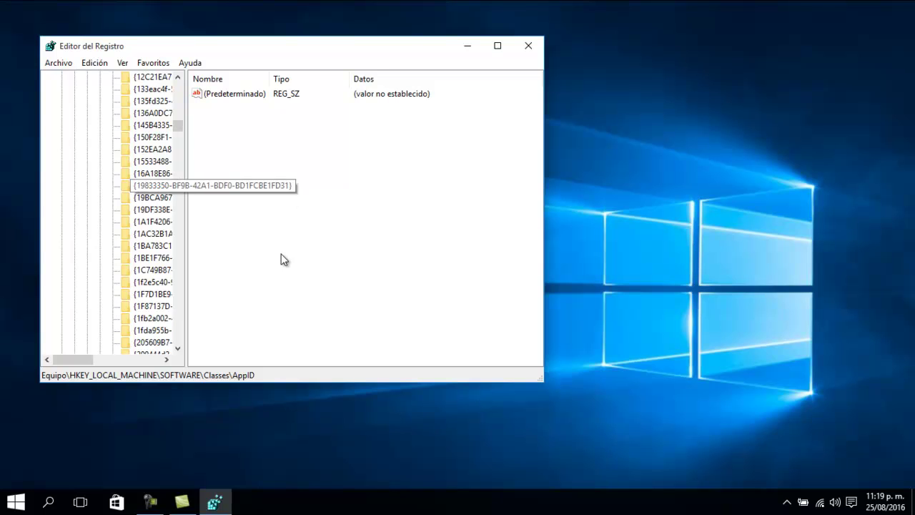
{"action": "scroll", "coordinate": [282, 259], "scroll_direction": "down", "scroll_amount": 8}
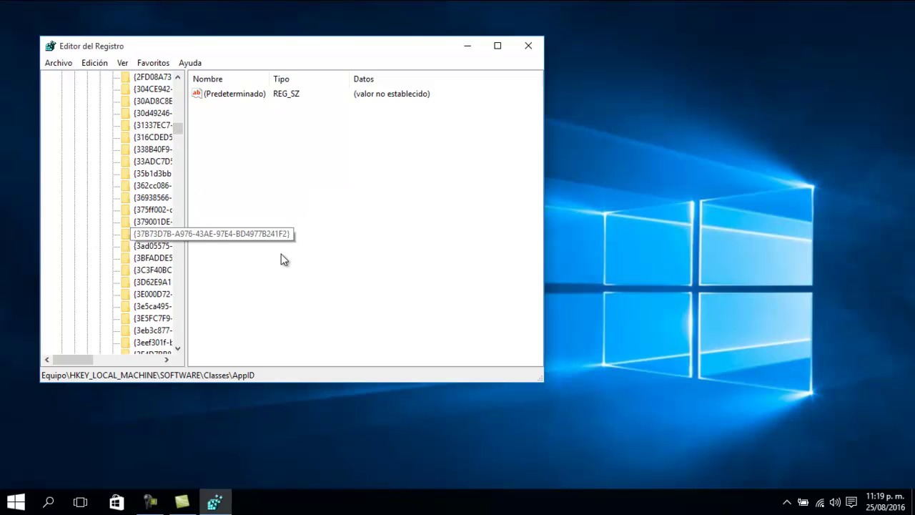
{"action": "scroll", "coordinate": [282, 259], "scroll_direction": "down", "scroll_amount": 8}
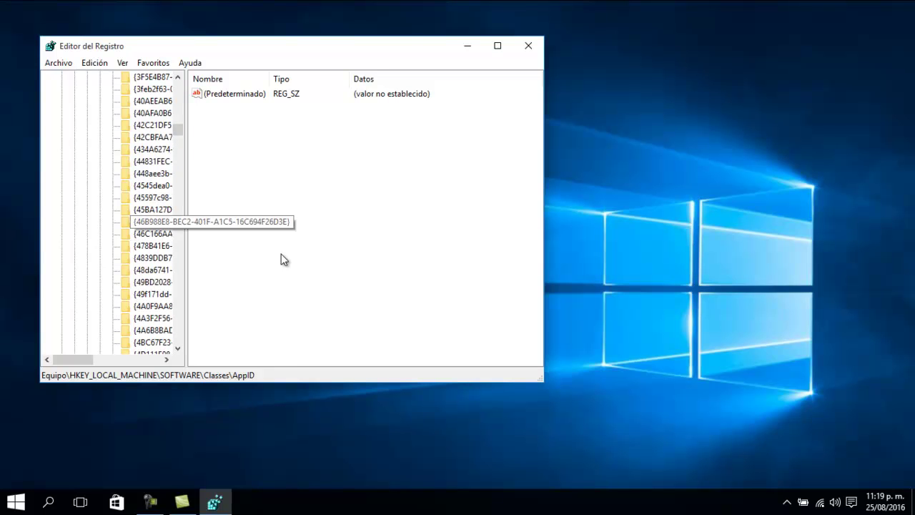
{"action": "scroll", "coordinate": [281, 255], "scroll_direction": "down", "scroll_amount": 9}
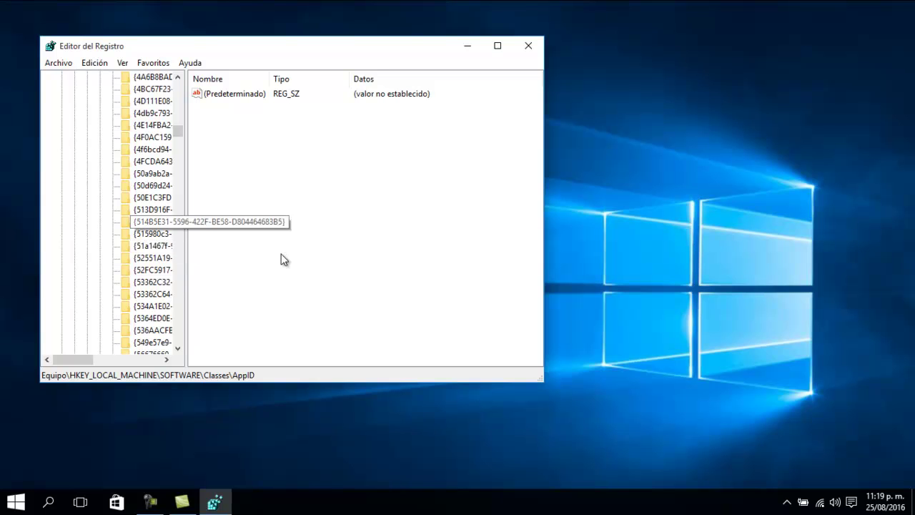
{"action": "scroll", "coordinate": [282, 259], "scroll_direction": "down", "scroll_amount": 9}
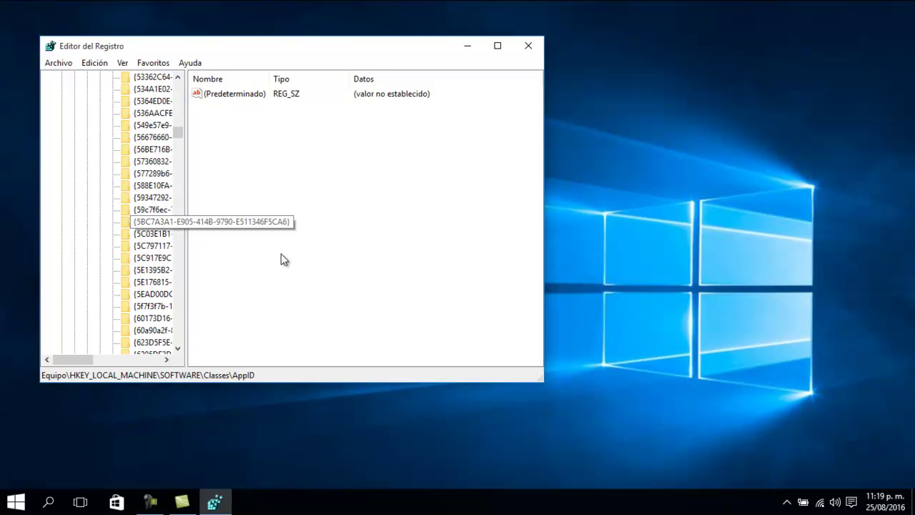
{"action": "scroll", "coordinate": [283, 259], "scroll_direction": "down", "scroll_amount": 9}
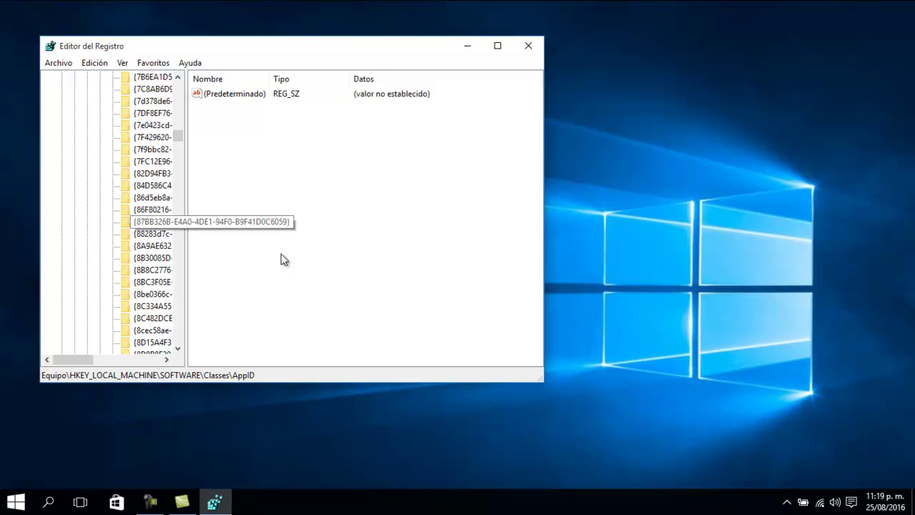
{"action": "scroll", "coordinate": [283, 260], "scroll_direction": "down", "scroll_amount": 2}
{"action": "scroll", "coordinate": [282, 259], "scroll_direction": "down", "scroll_amount": 1}
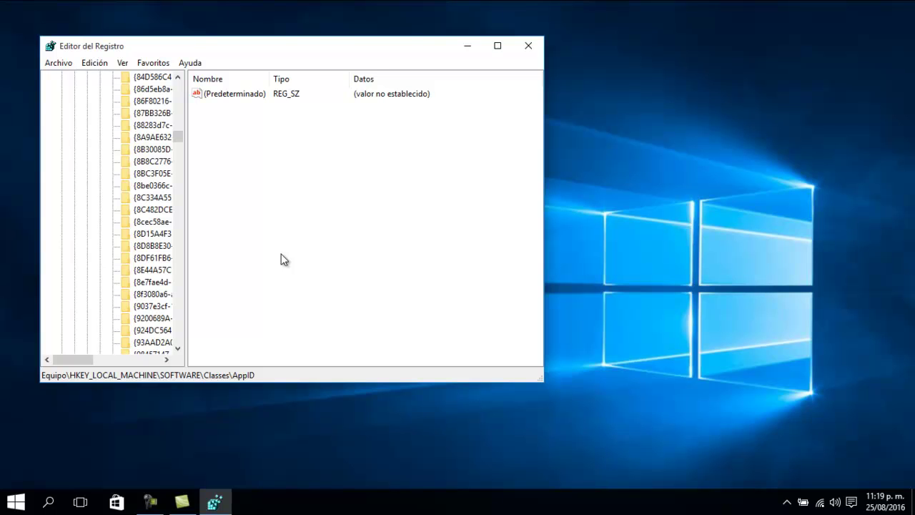
{"action": "key", "text": "F3"}
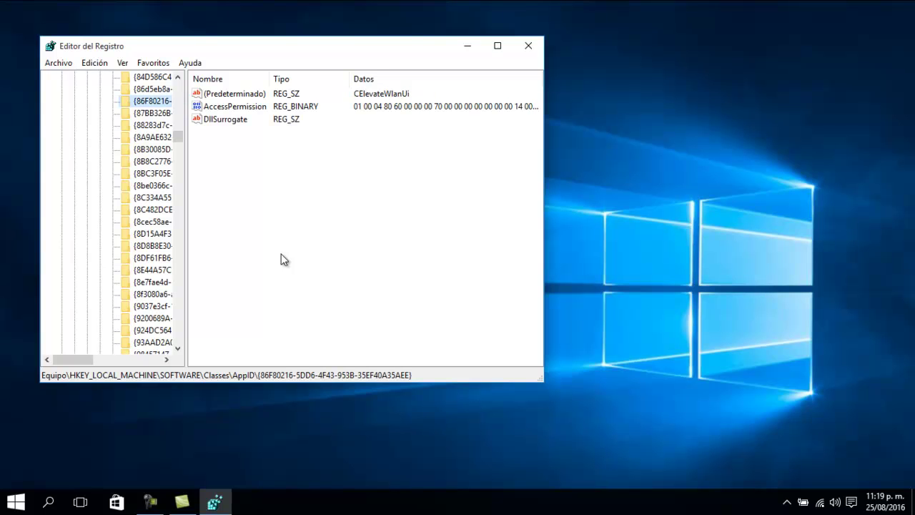
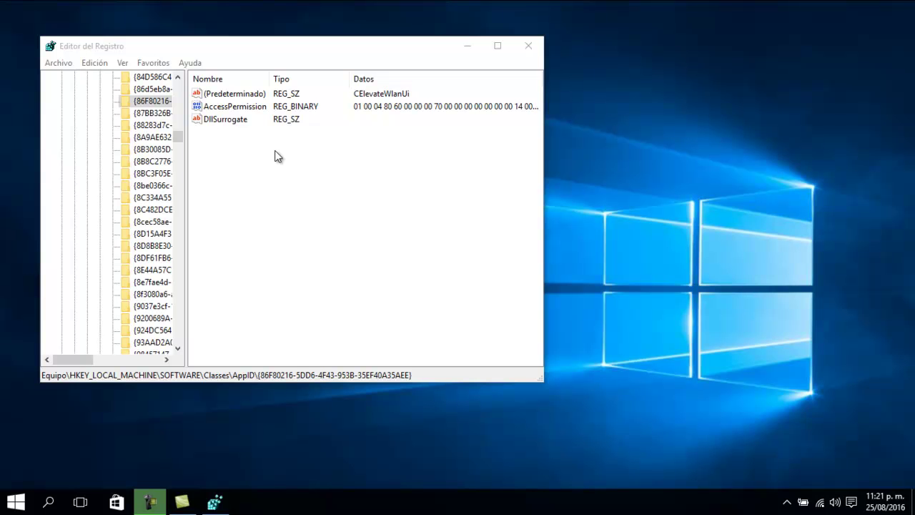
Step: Open the permissions of the selected AppID subkey and start changing its owner in the advanced security settings
{"action": "key", "text": "shift+F10"}
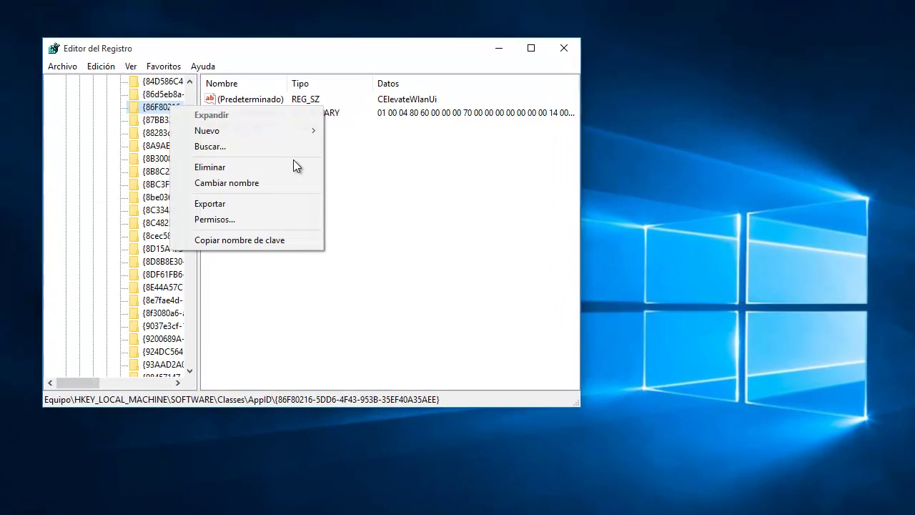
{"action": "key", "text": "Down"}
{"action": "key", "text": "Down"}
{"action": "key", "text": "Down"}
{"action": "key", "text": "Down"}
{"action": "key", "text": "Down"}
{"action": "key", "text": "Down"}
{"action": "key", "text": "Down"}
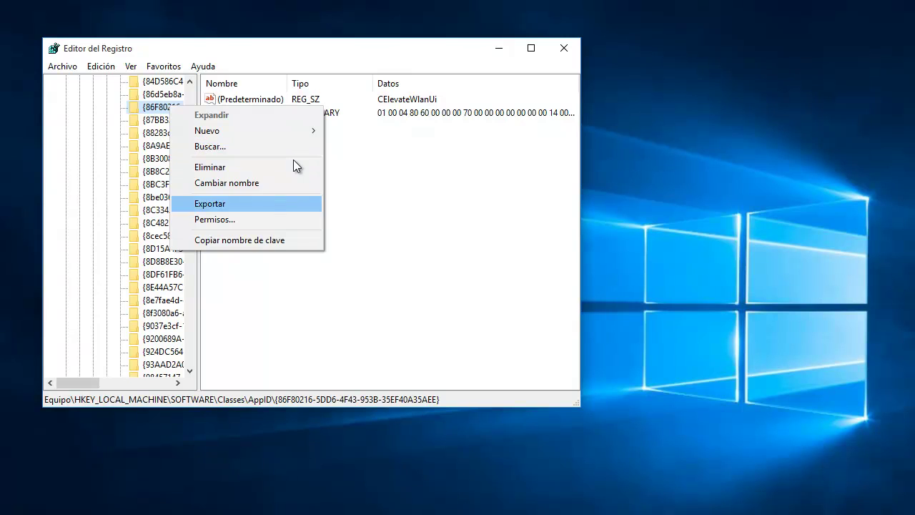
{"action": "key", "text": "Return"}
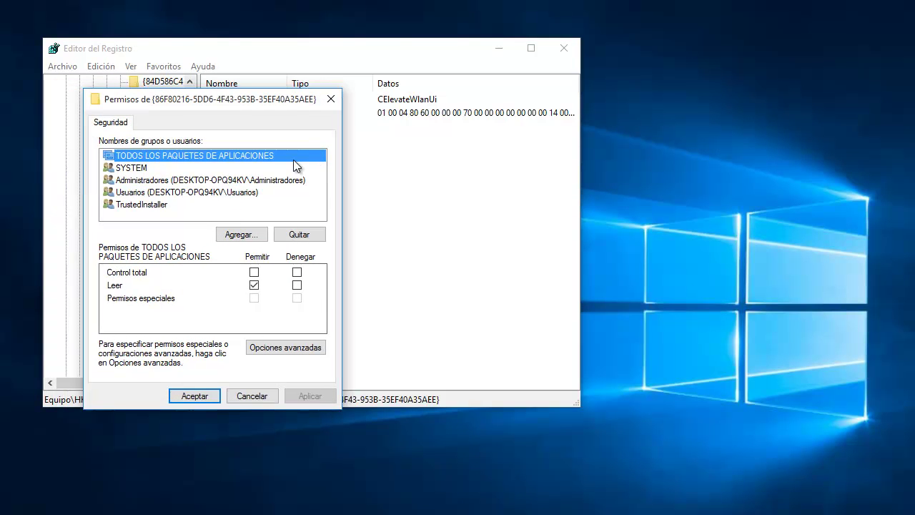
{"action": "key", "text": "alt+v"}
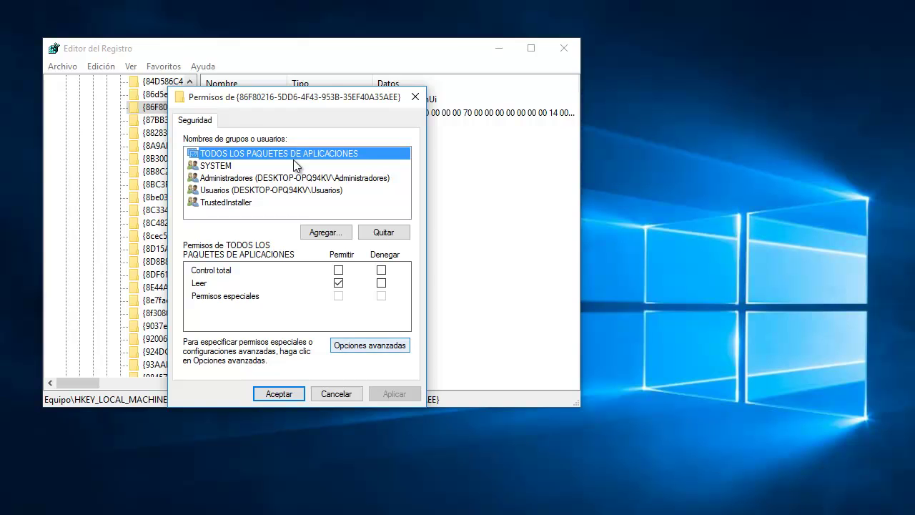
{"action": "key", "text": "alt+v"}
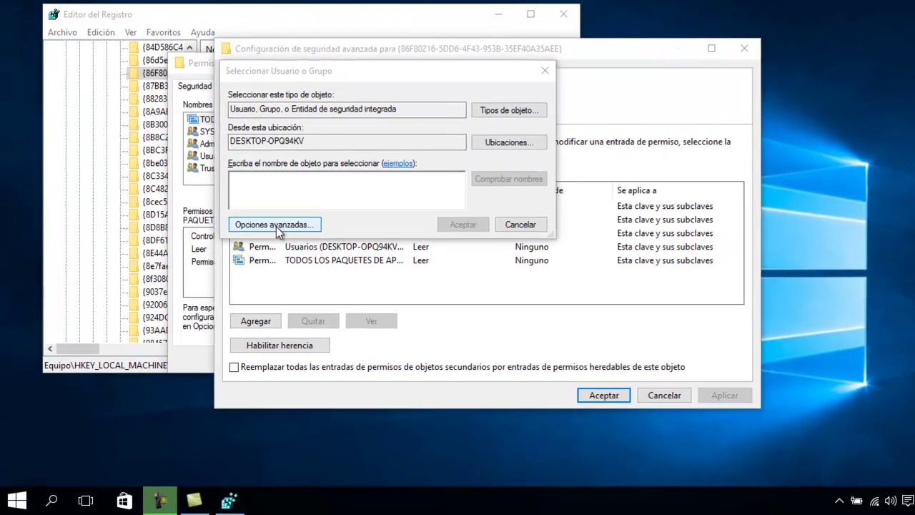
Step: Find the Administradores group and make it the key's owner, replacing the owner on subcontainers and objects too
{"action": "left_click", "coordinate": [276, 226]}
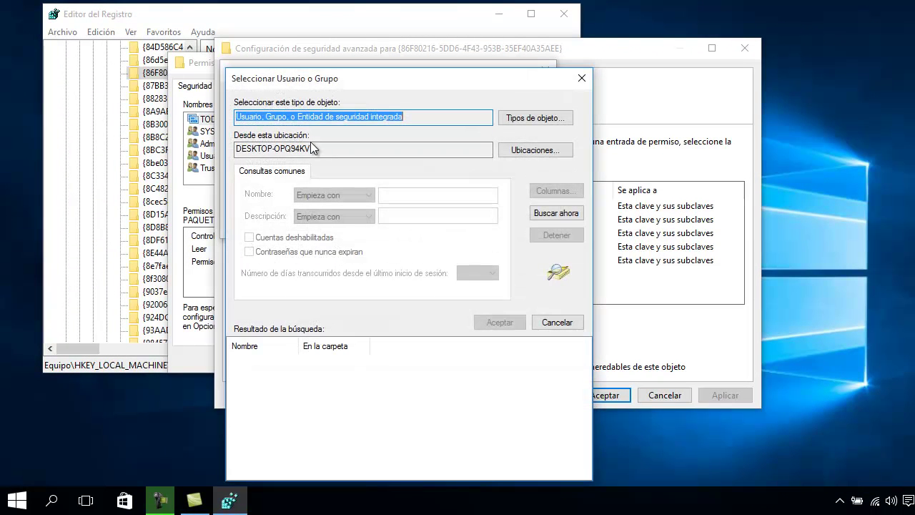
{"action": "left_click", "coordinate": [554, 214]}
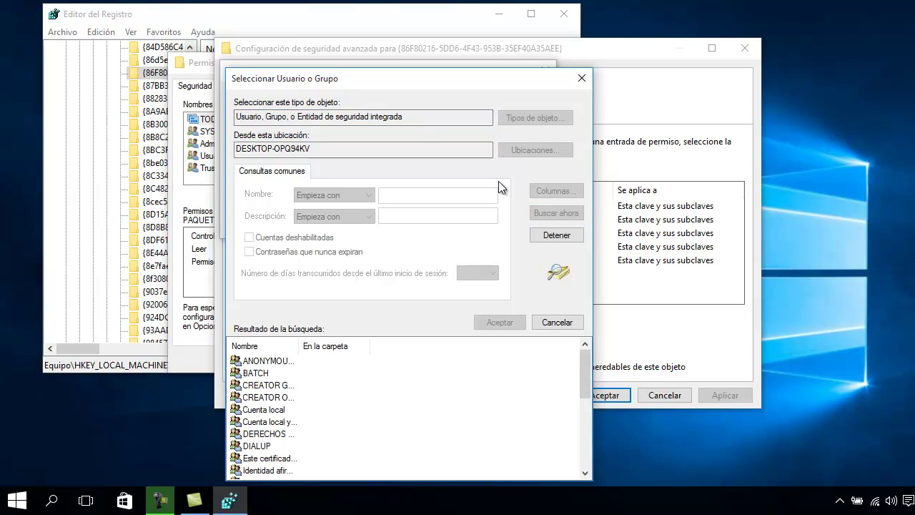
{"action": "left_click_drag", "start_coordinate": [399, 82], "coordinate": [402, 45]}
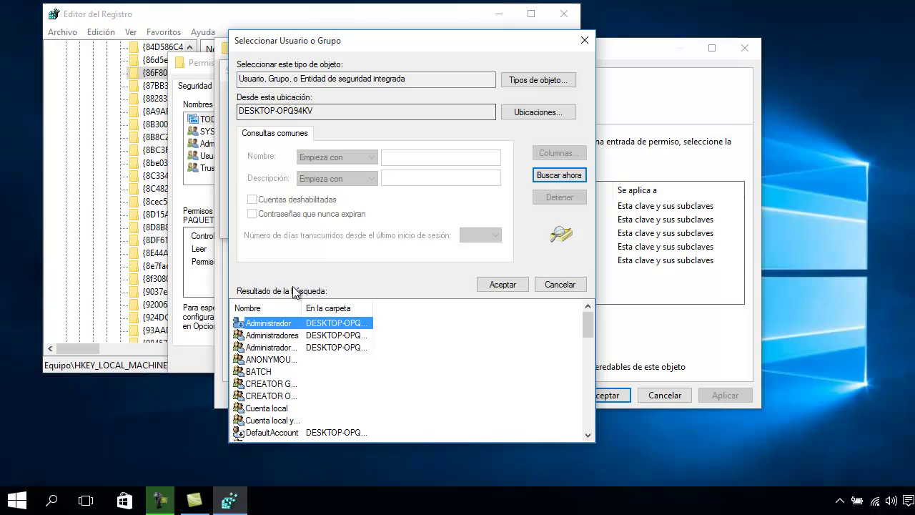
{"action": "left_click_drag", "start_coordinate": [300, 307], "coordinate": [356, 307]}
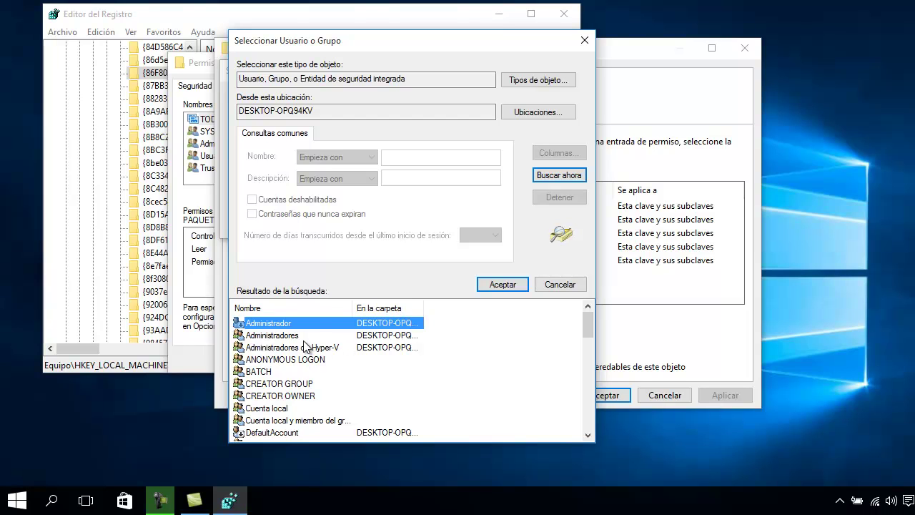
{"action": "left_click", "coordinate": [274, 339]}
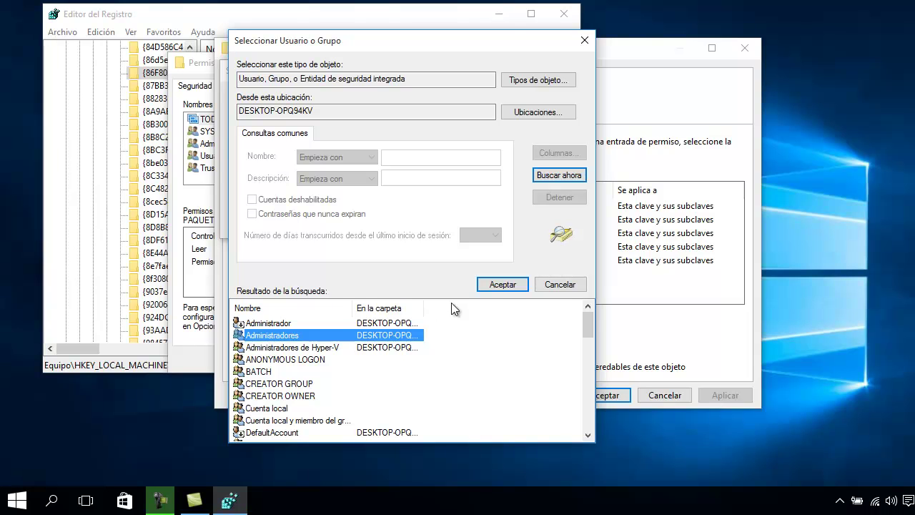
{"action": "left_click", "coordinate": [501, 285]}
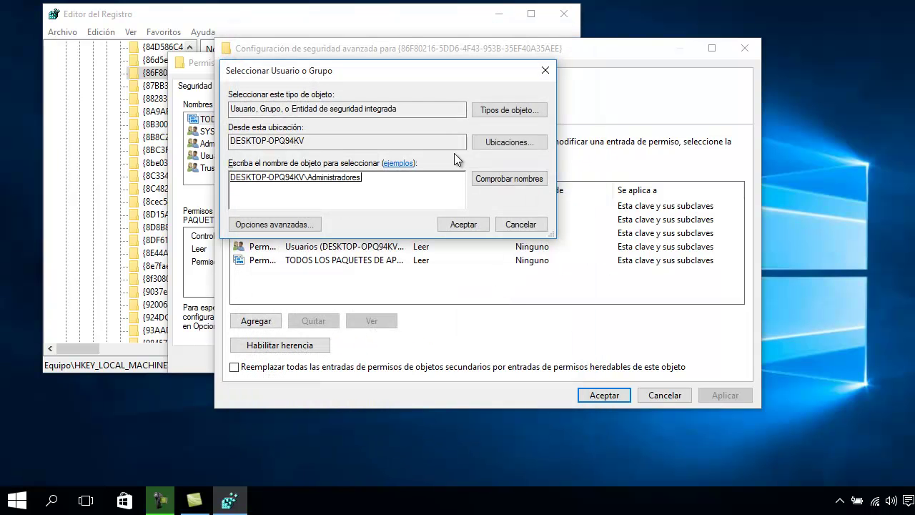
{"action": "left_click", "coordinate": [463, 225]}
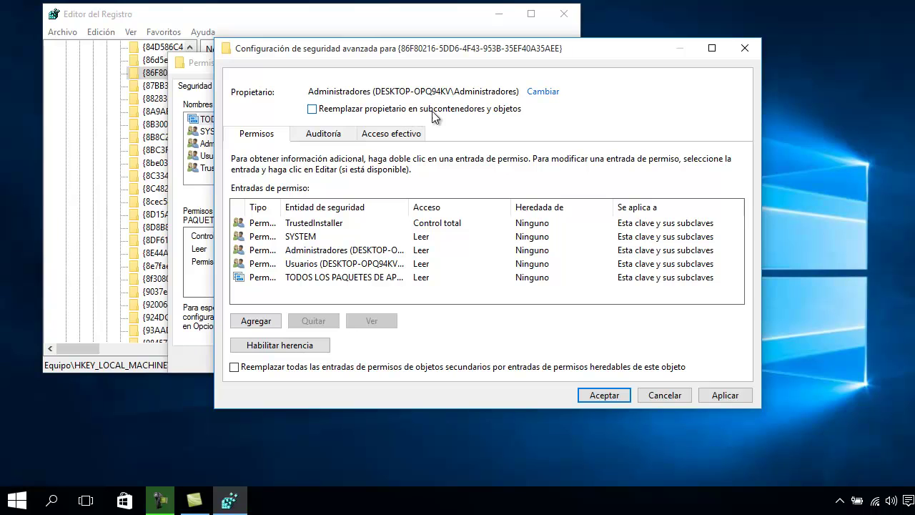
{"action": "left_click", "coordinate": [458, 113]}
{"action": "left_click", "coordinate": [606, 395]}
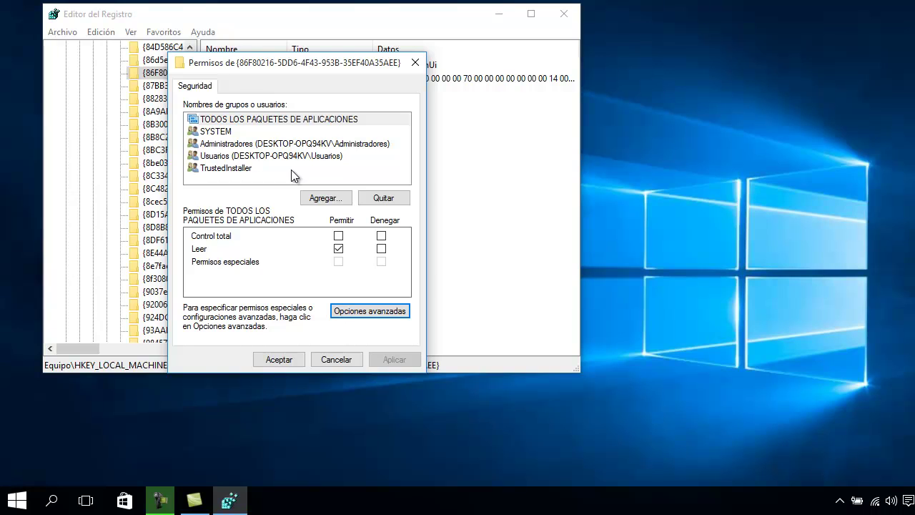
Step: Remove the TrustedInstaller, Usuarios and Administradores entries from the key's permission list
{"action": "left_click", "coordinate": [238, 145]}
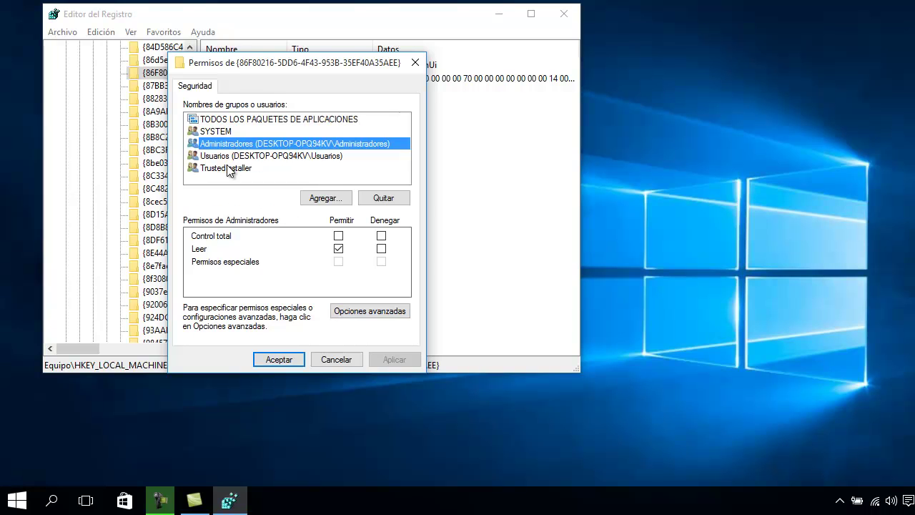
{"action": "left_click", "coordinate": [231, 169]}
{"action": "left_click", "coordinate": [368, 198]}
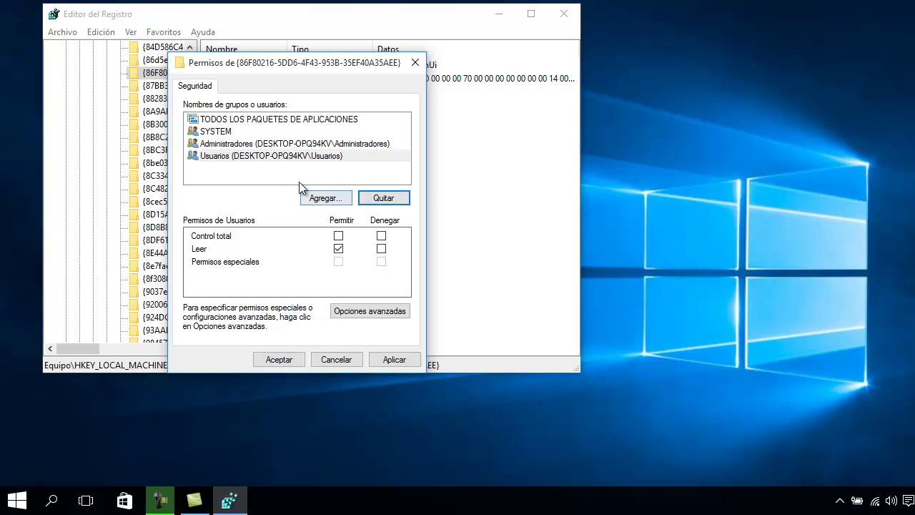
{"action": "left_click", "coordinate": [281, 157]}
{"action": "left_click", "coordinate": [375, 200]}
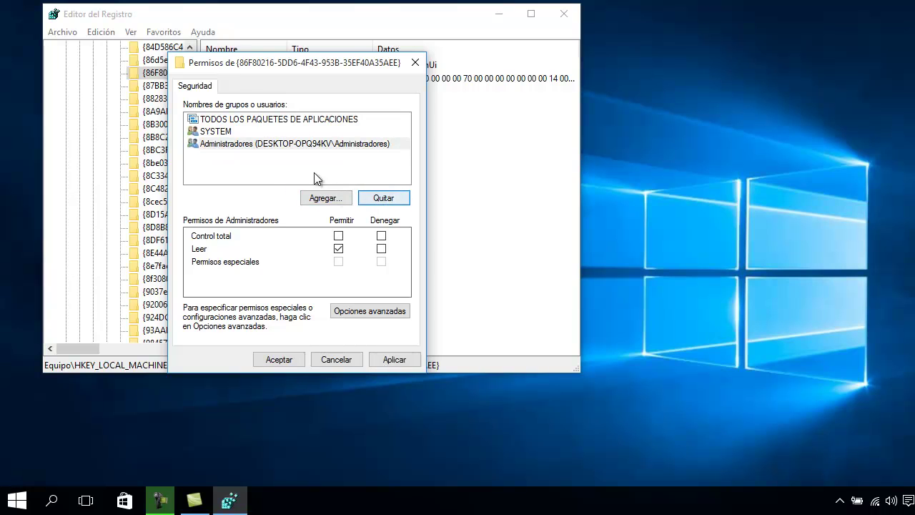
{"action": "left_click", "coordinate": [282, 145]}
{"action": "left_click", "coordinate": [382, 198]}
Step: Allow Control total for SYSTEM on the key and accept the permission changes
{"action": "left_click", "coordinate": [229, 132]}
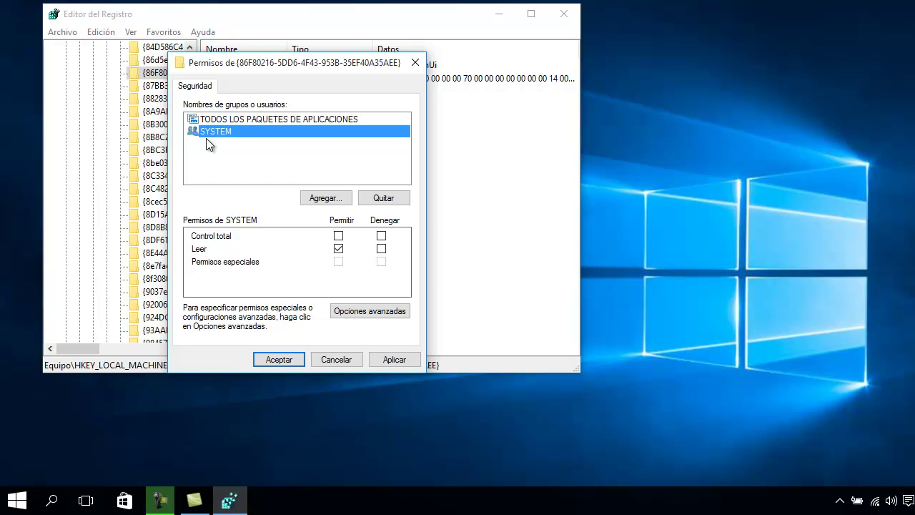
{"action": "left_click", "coordinate": [338, 237]}
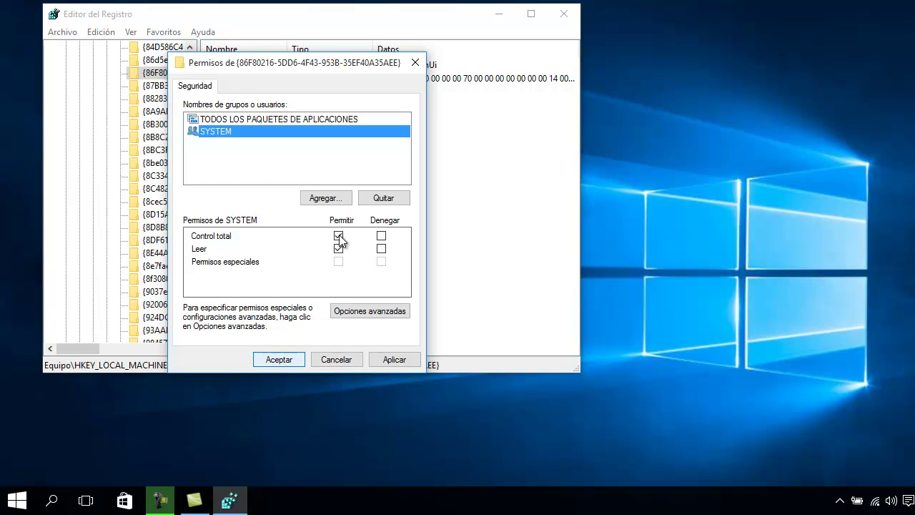
{"action": "key", "text": "Return"}
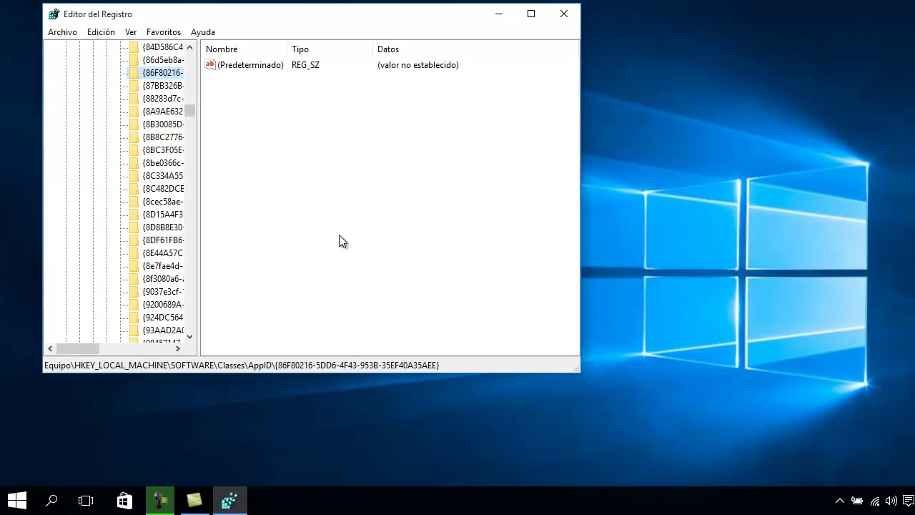
Step: Close the Registry Editor, then search Windows for "panel de control" and open Panel de control
{"action": "key", "text": "alt+F4"}
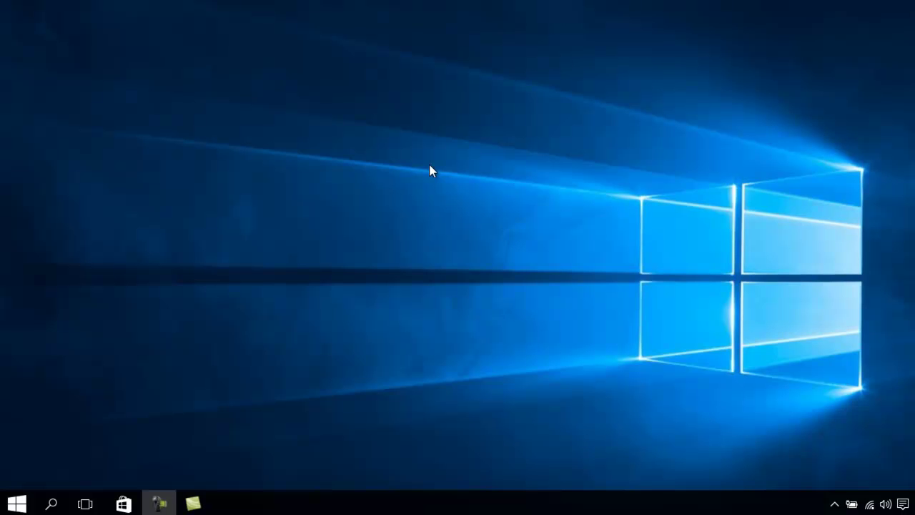
{"action": "key", "text": "super+s"}
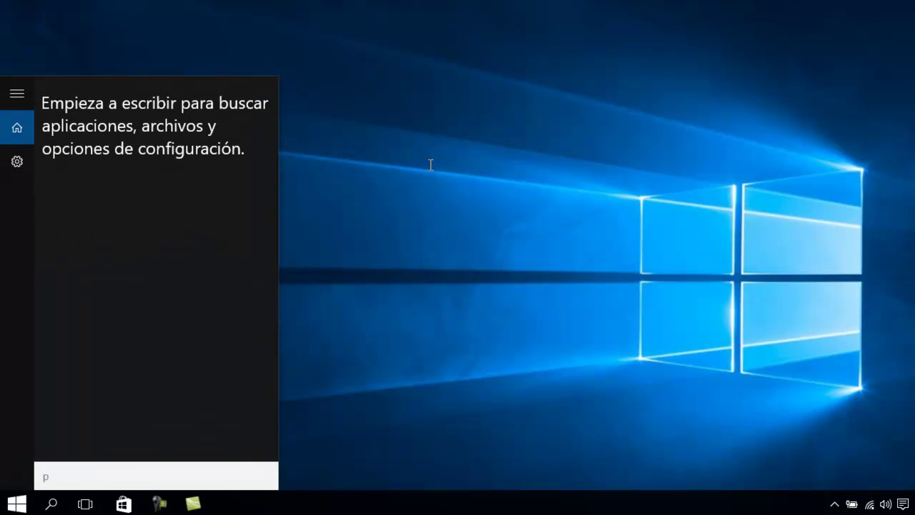
{"action": "type", "text": "panel de"}
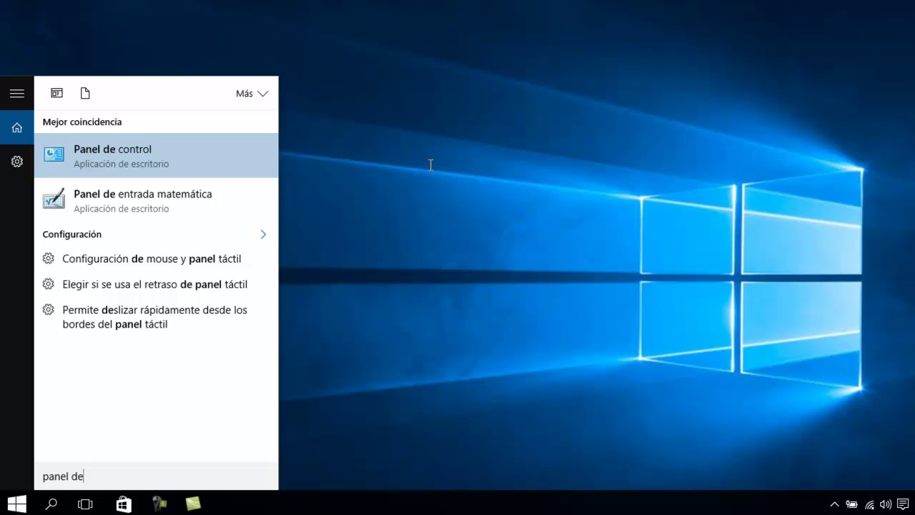
{"action": "type", "text": "cbn"}
{"action": "key", "text": "BackSpace"}
{"action": "key", "text": "BackSpace"}
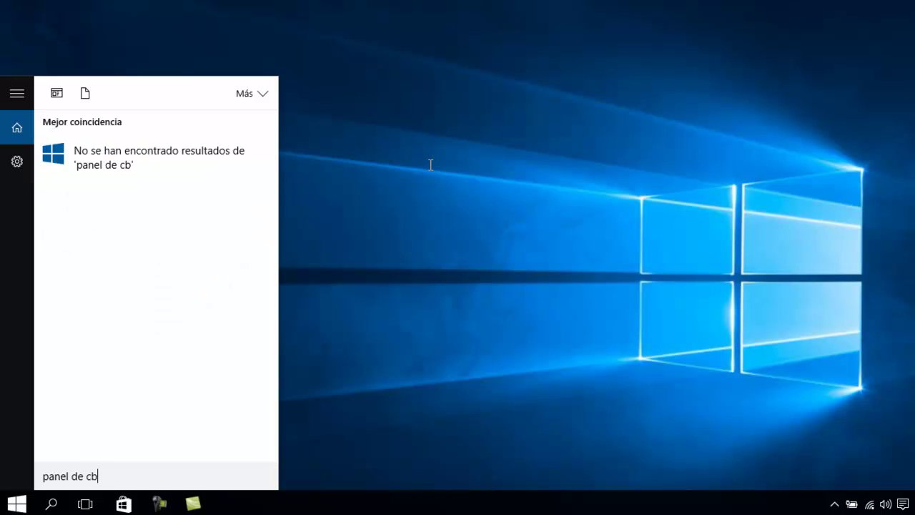
{"action": "type", "text": "ontro"}
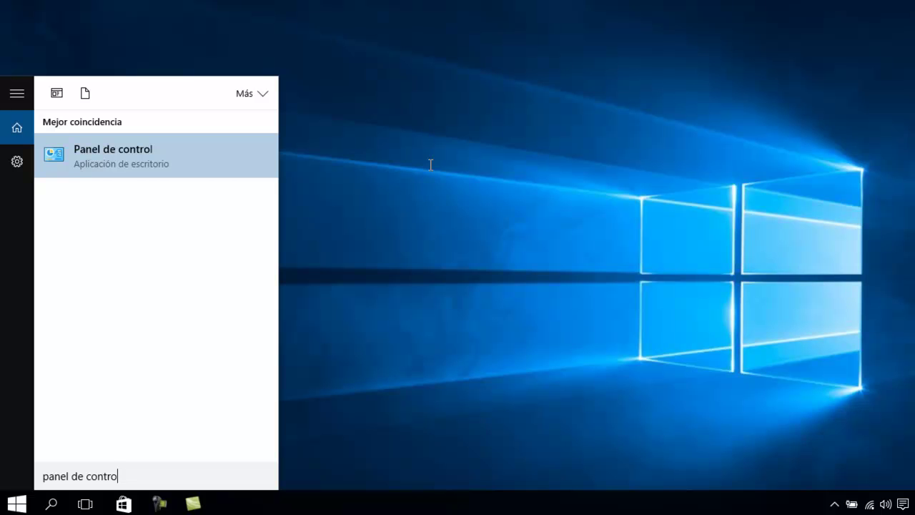
{"action": "type", "text": "ll"}
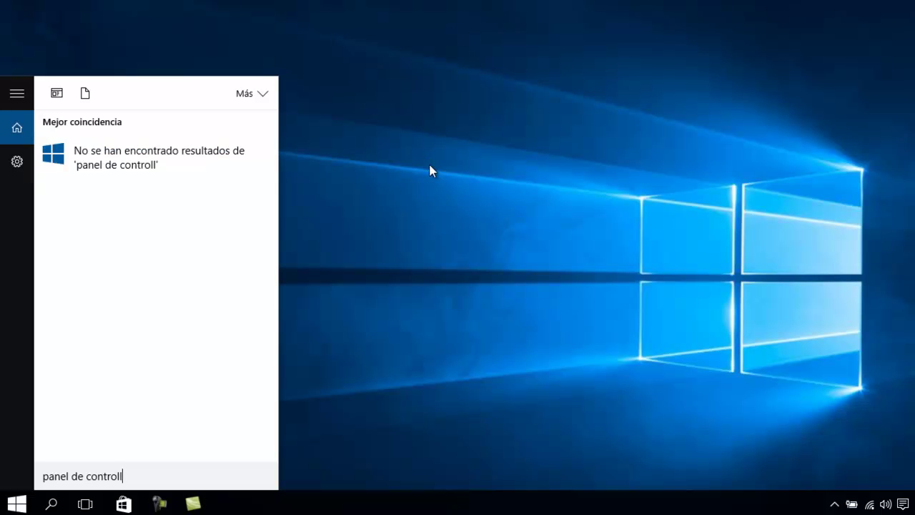
{"action": "key", "text": "BackSpace"}
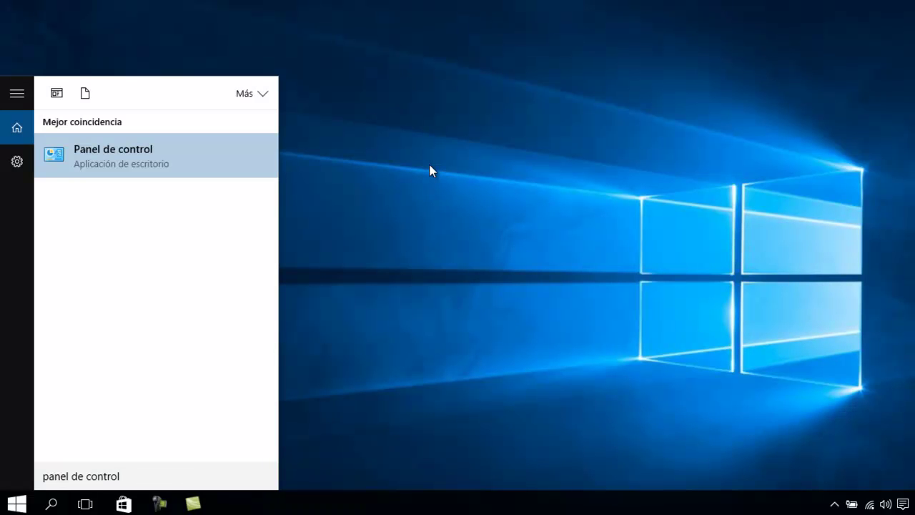
{"action": "key", "text": "Return"}
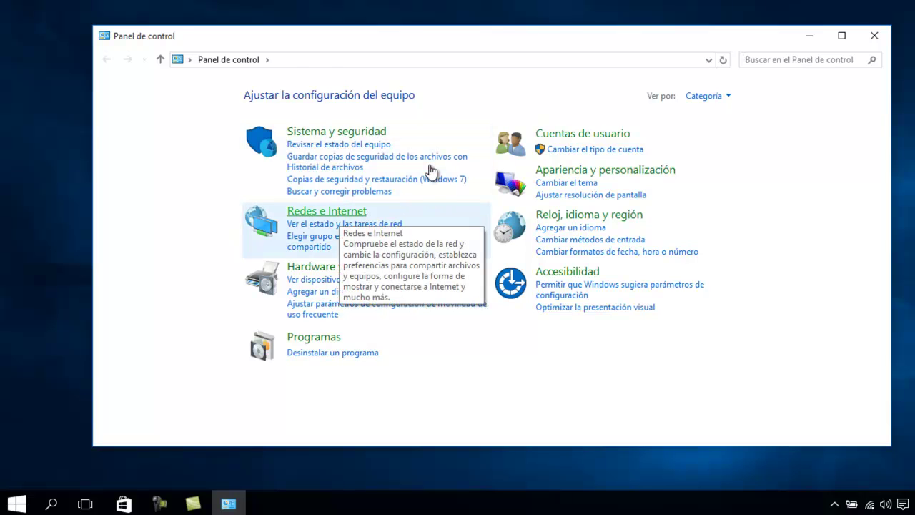
Step: Open the network adapter connections through Redes e Internet and Centro de redes y recursos compartidos
{"action": "key", "text": "Return"}
{"action": "key", "text": "Up"}
{"action": "key", "text": "Up"}
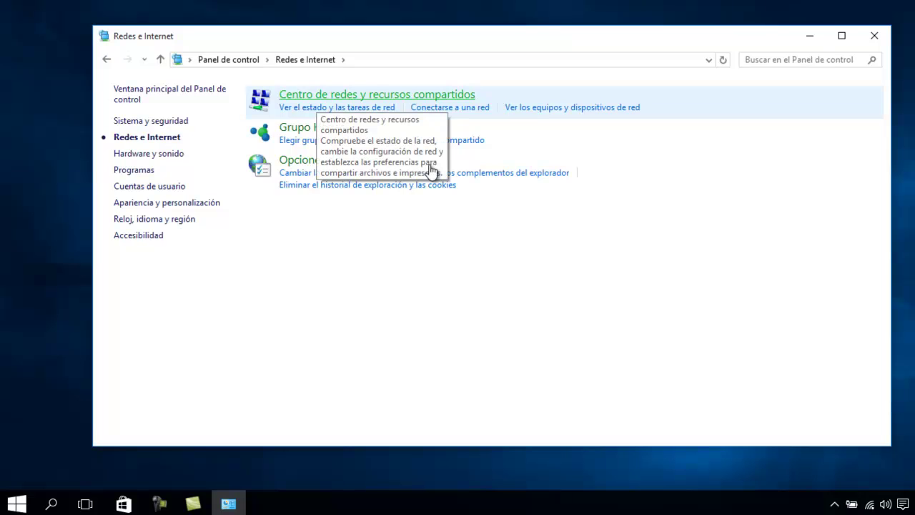
{"action": "key", "text": "Return"}
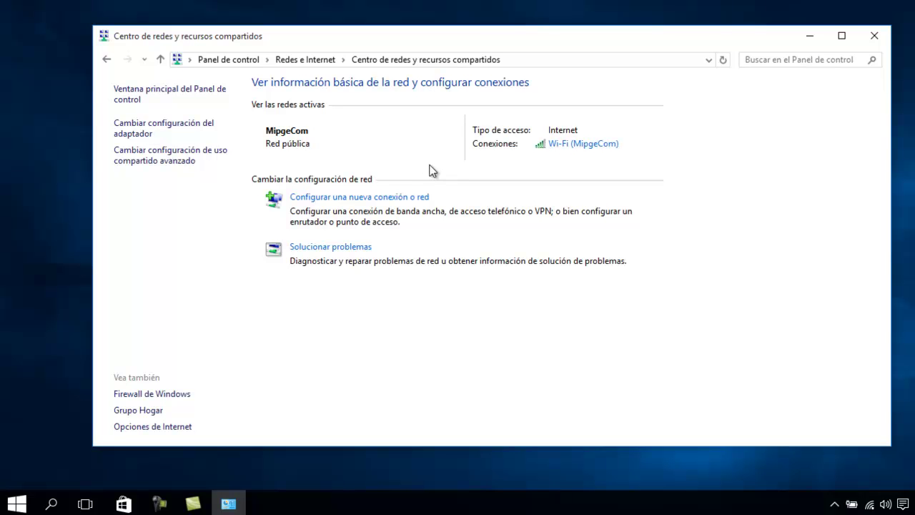
{"action": "key", "text": "shift+Tab"}
{"action": "key", "text": "shift+Tab"}
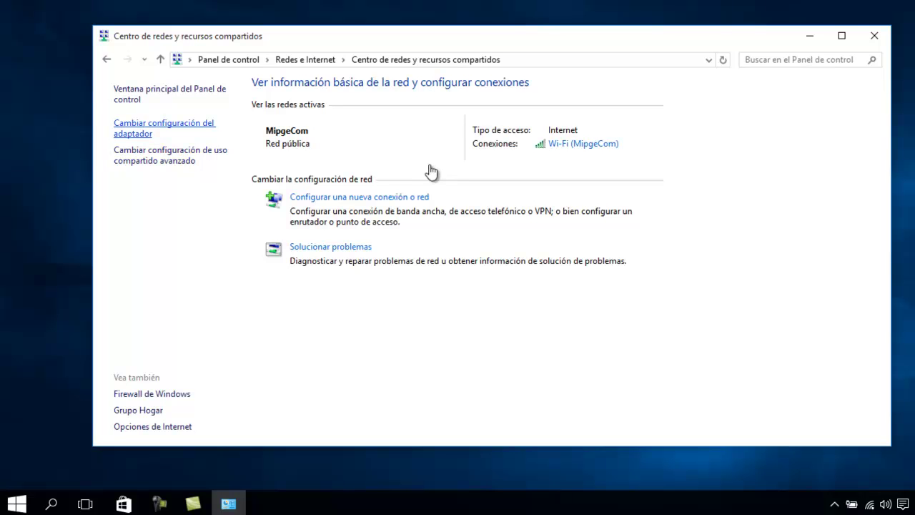
{"action": "key", "text": "Return"}
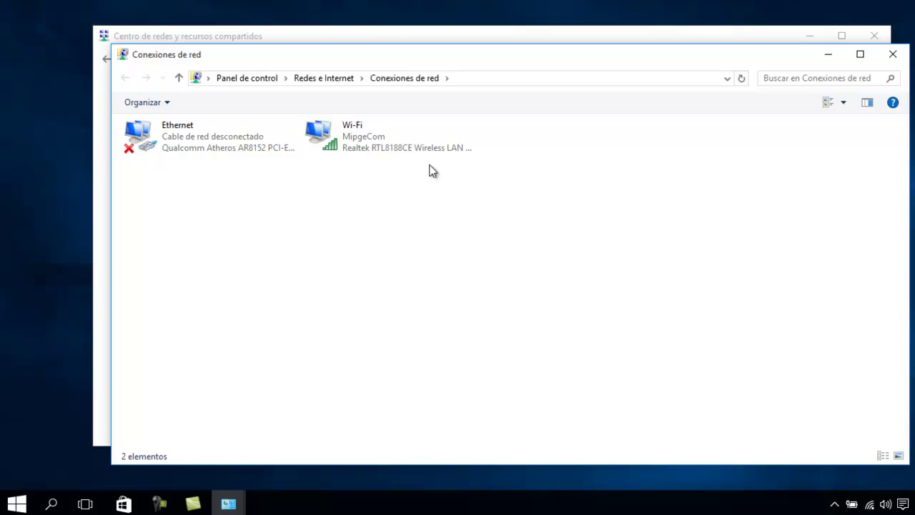
Step: Open the Wi-Fi connection's wireless properties and view the security settings with the network key field
{"action": "key", "text": "Right"}
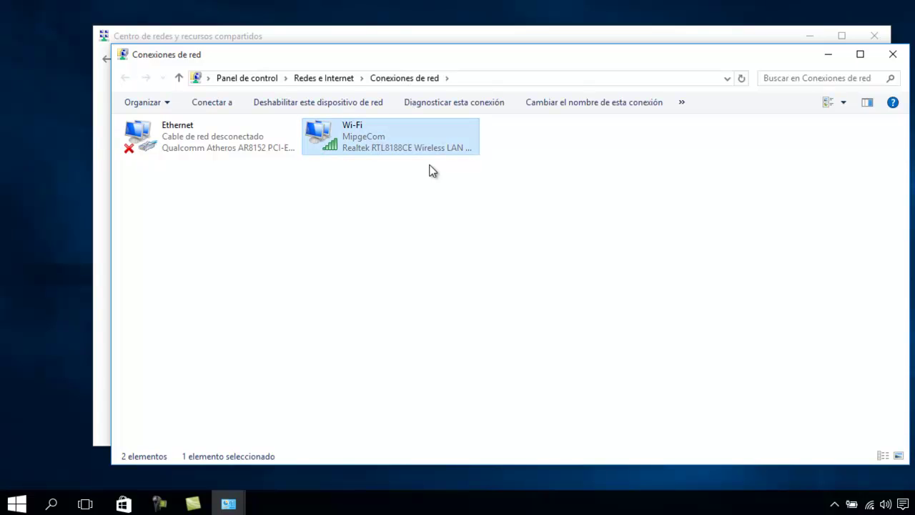
{"action": "key", "text": "Return"}
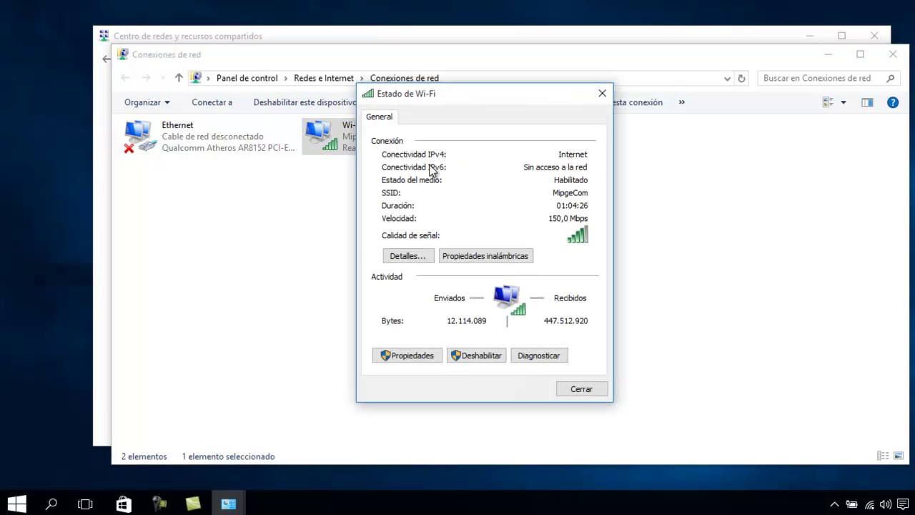
{"action": "key", "text": "Tab"}
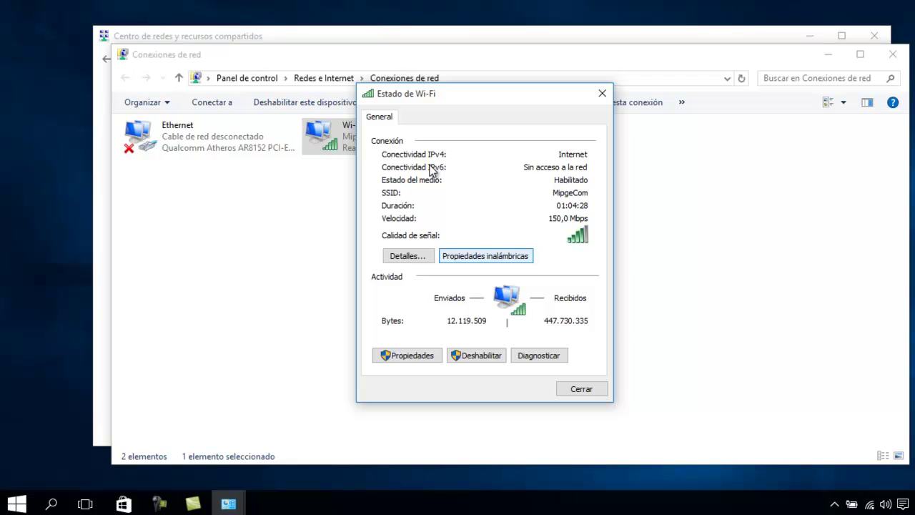
{"action": "key", "text": "Return"}
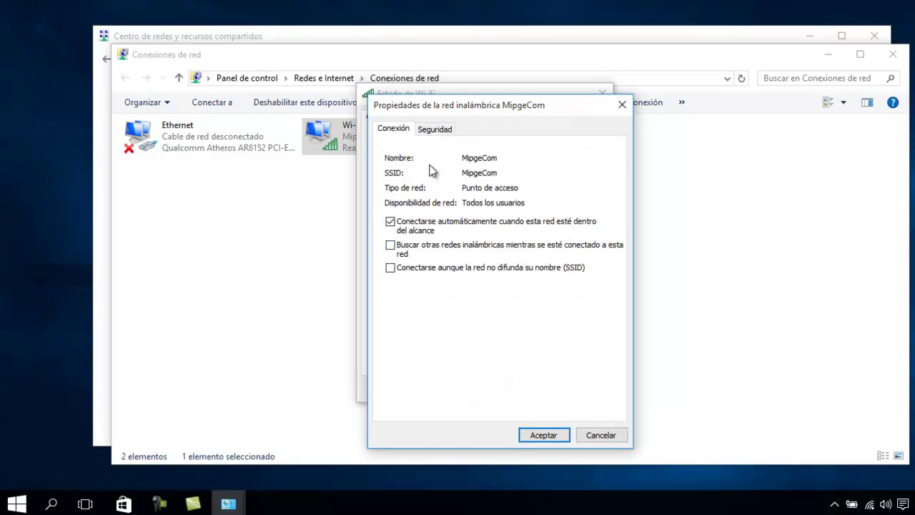
{"action": "key", "text": "ctrl+Tab"}
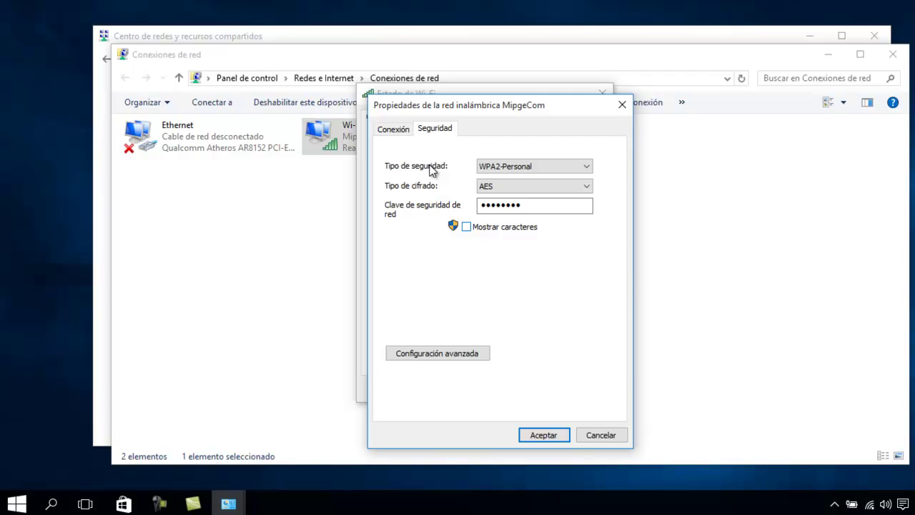
Step: Dismiss the wireless properties and Wi-Fi status without changes and close both network windows
{"action": "key", "text": "Escape"}
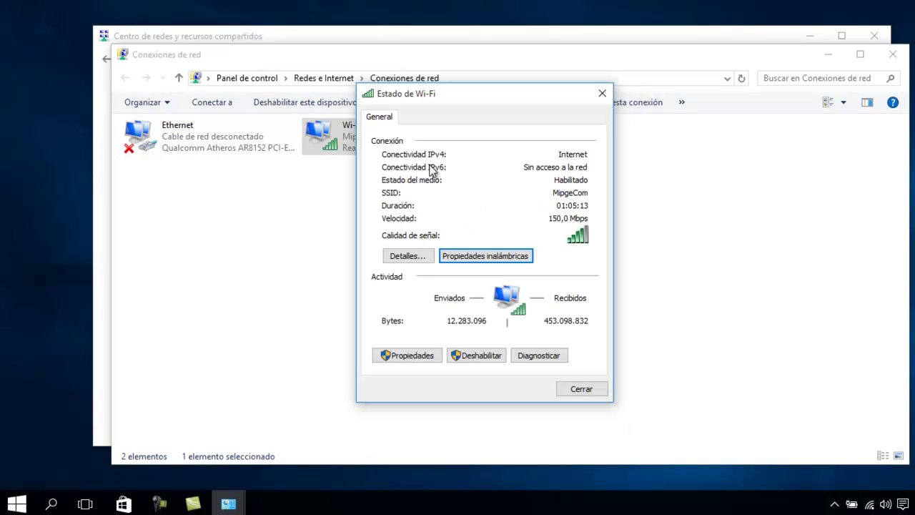
{"action": "key", "text": "Escape"}
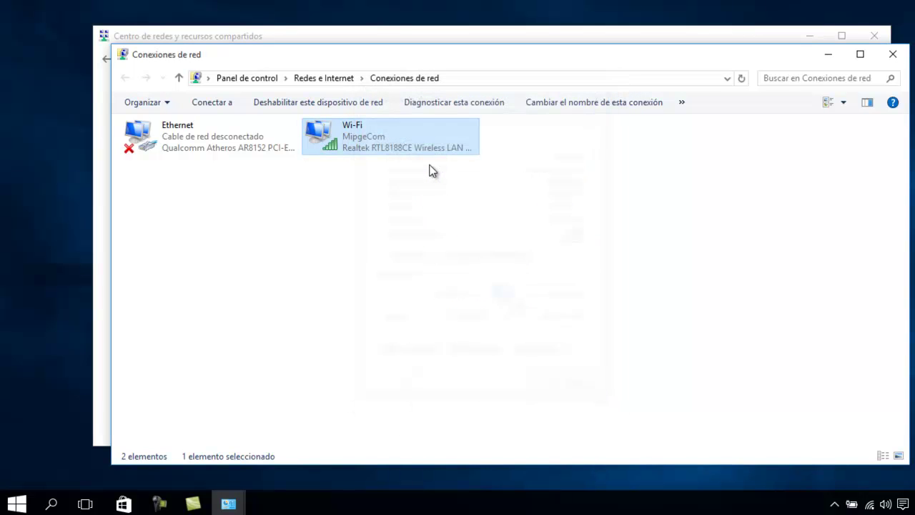
{"action": "key", "text": "alt+F4"}
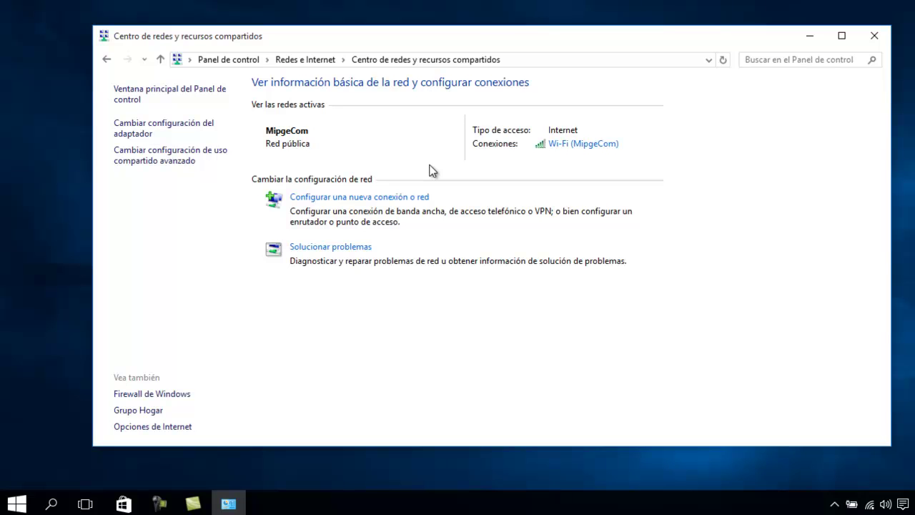
{"action": "key", "text": "alt+F4"}
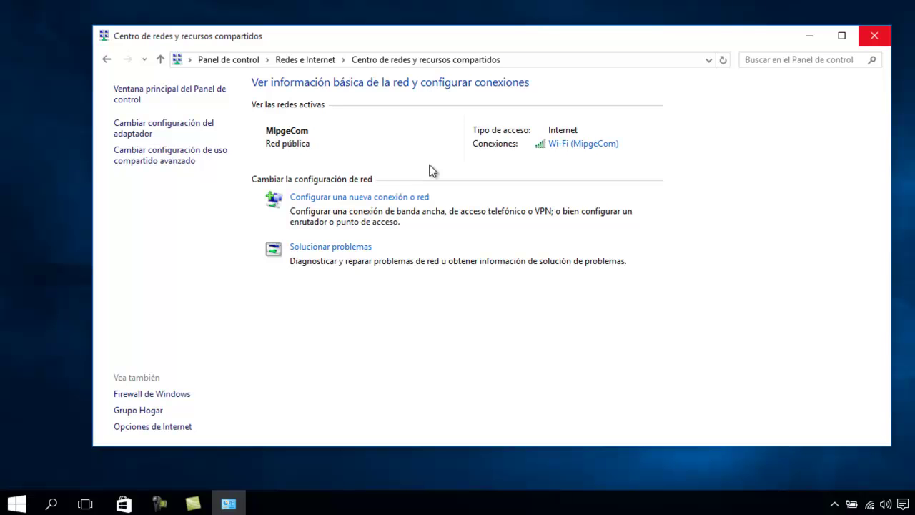